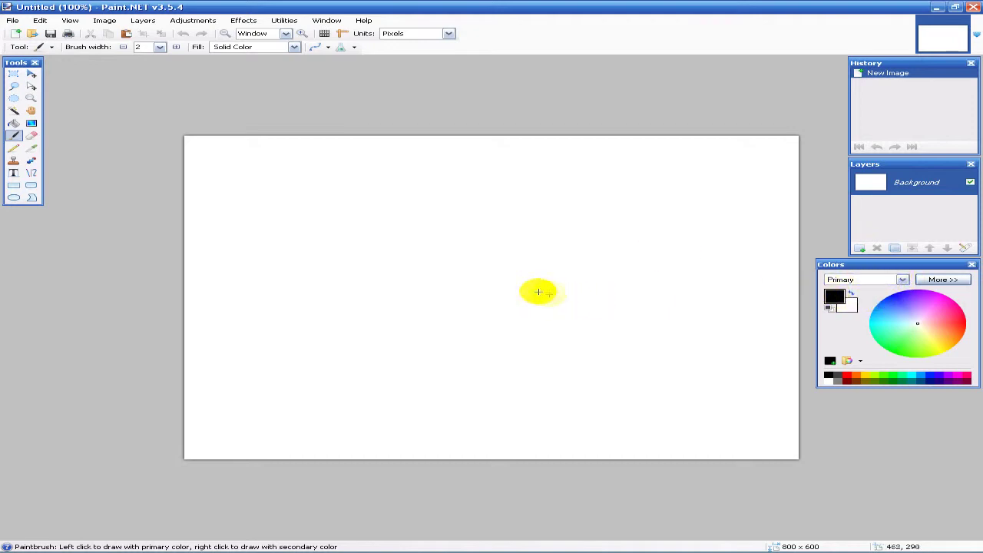
# Close the Layers, History and remaining side panels, then nudge the Tools window to a new spot
pyautogui.click(972, 266)
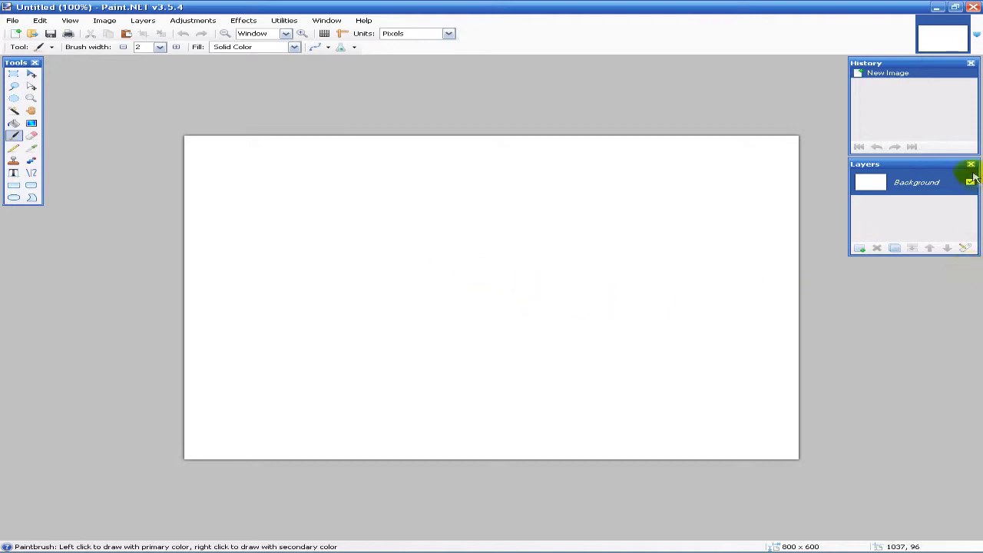
pyautogui.click(971, 165)
pyautogui.click(971, 63)
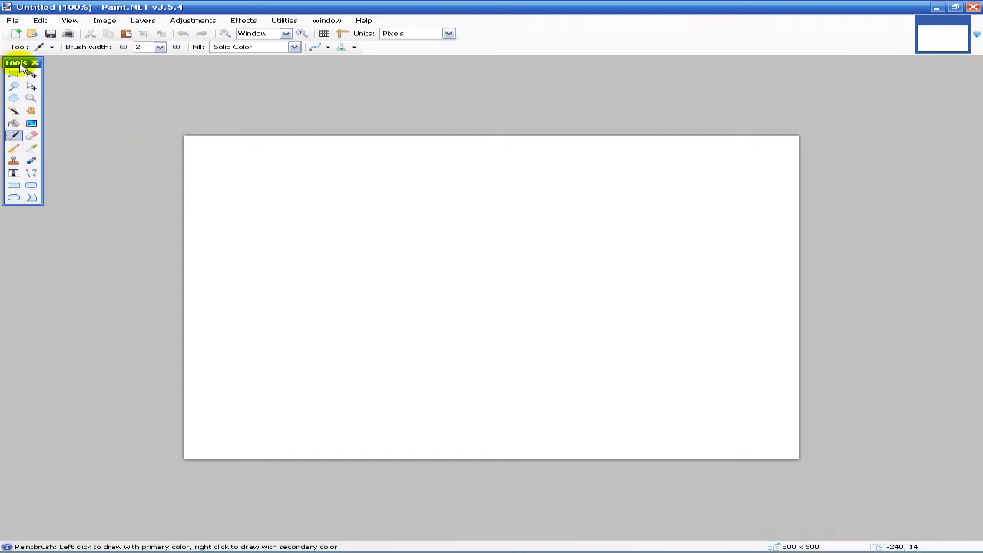
pyautogui.moveTo(19, 64)
pyautogui.mouseDown()
pyautogui.moveTo(152, 86)
pyautogui.moveTo(970, 60)
pyautogui.moveTo(944, 73)
pyautogui.moveTo(952, 68)
pyautogui.moveTo(949, 132)
pyautogui.moveTo(970, 106)
pyautogui.moveTo(957, 59)
pyautogui.moveTo(18, 121)
pyautogui.moveTo(21, 61)
pyautogui.moveTo(103, 60)
pyautogui.moveTo(176, 114)
pyautogui.moveTo(13, 369)
pyautogui.moveTo(9, 413)
pyautogui.moveTo(44, 394)
pyautogui.moveTo(907, 371)
pyautogui.moveTo(961, 399)
pyautogui.moveTo(713, 396)
pyautogui.moveTo(10, 121)
pyautogui.moveTo(22, 63)
pyautogui.mouseUp()
# Restore the History panel from the Window menu and position it on the right
pyautogui.click(326, 21)
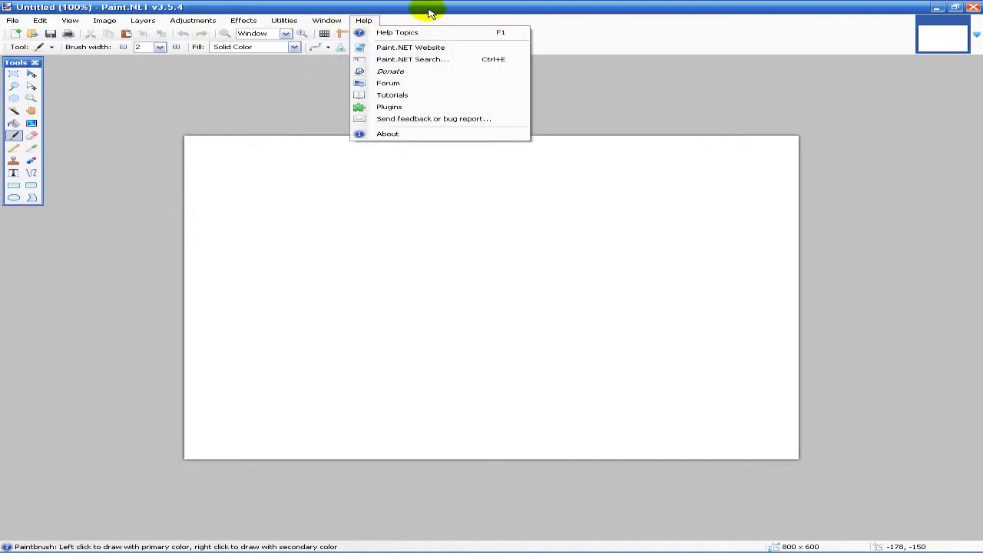
pyautogui.click(326, 23)
pyautogui.click(328, 23)
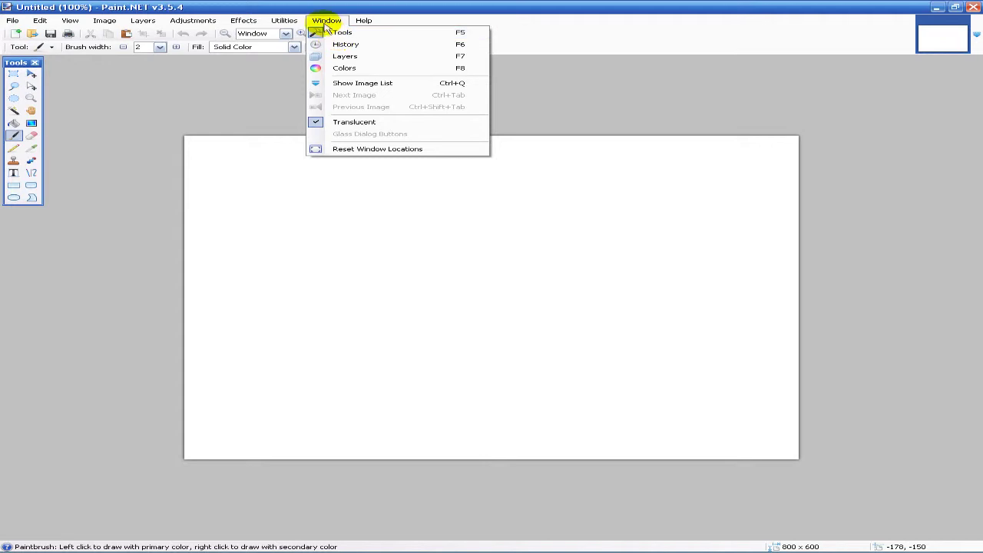
pyautogui.click(346, 45)
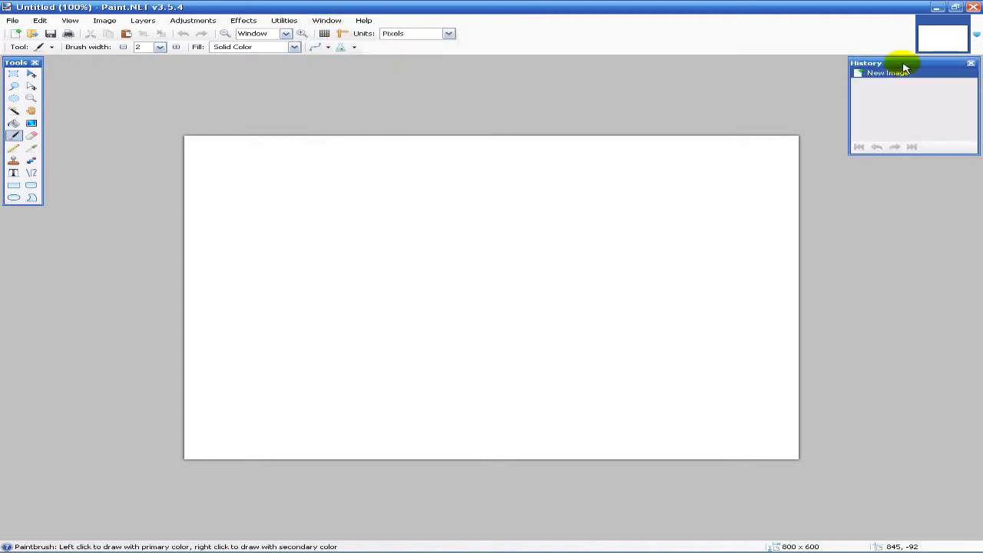
pyautogui.moveTo(897, 63)
pyautogui.mouseDown()
pyautogui.moveTo(863, 97)
pyautogui.moveTo(899, 66)
pyautogui.moveTo(509, 88)
pyautogui.moveTo(97, 62)
pyautogui.moveTo(705, 53)
pyautogui.moveTo(888, 81)
pyautogui.moveTo(909, 66)
pyautogui.mouseUp()
# Restore the Layers and Colors panels, placing Colors below Layers
pyautogui.click(326, 21)
pyautogui.click(345, 57)
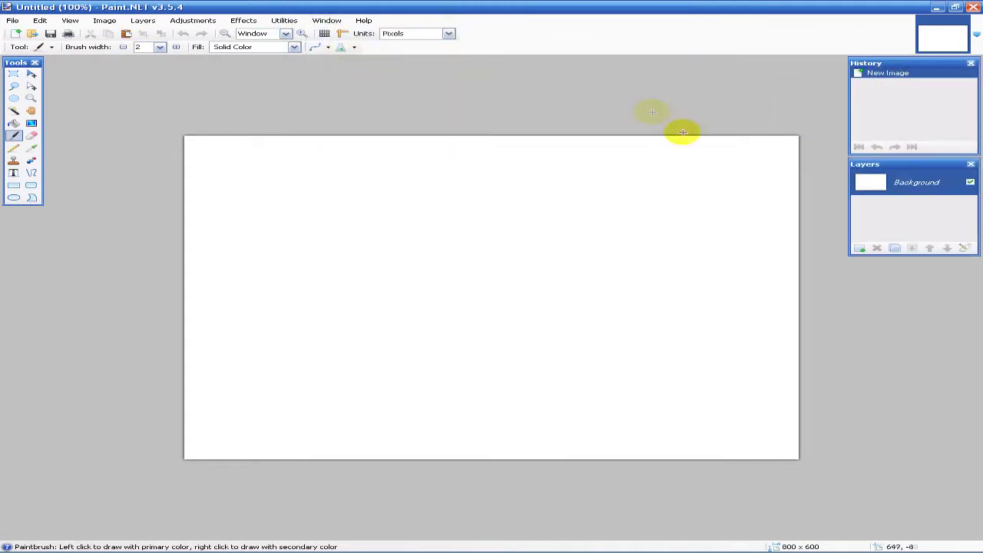
pyautogui.click(323, 21)
pyautogui.click(344, 67)
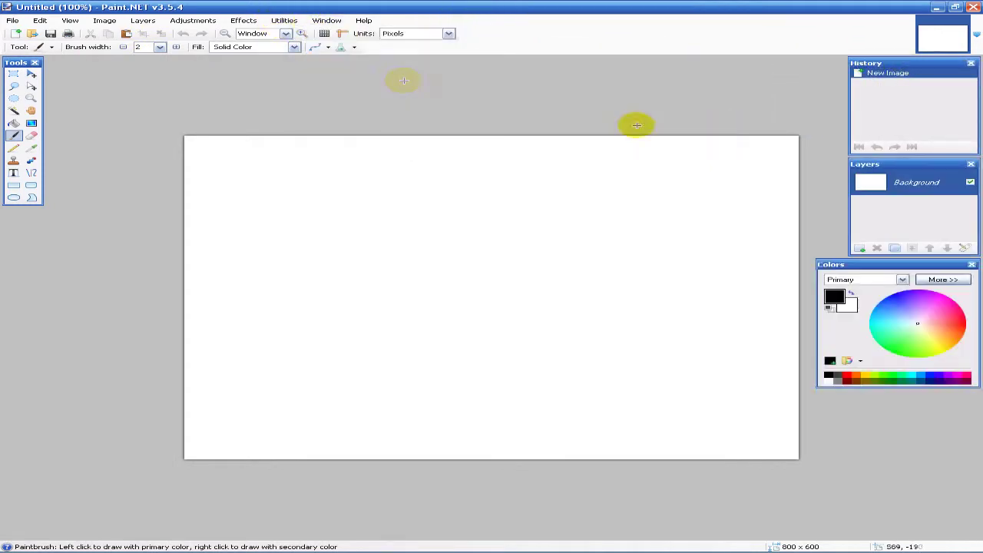
pyautogui.moveTo(871, 265)
pyautogui.mouseDown()
pyautogui.moveTo(880, 410)
pyautogui.moveTo(874, 268)
pyautogui.mouseUp()
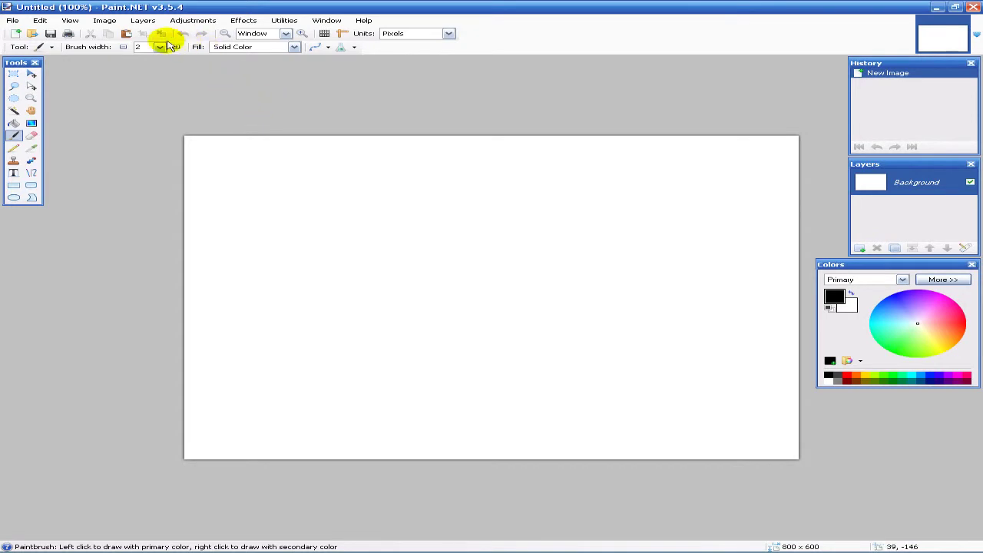
pyautogui.click(17, 34)
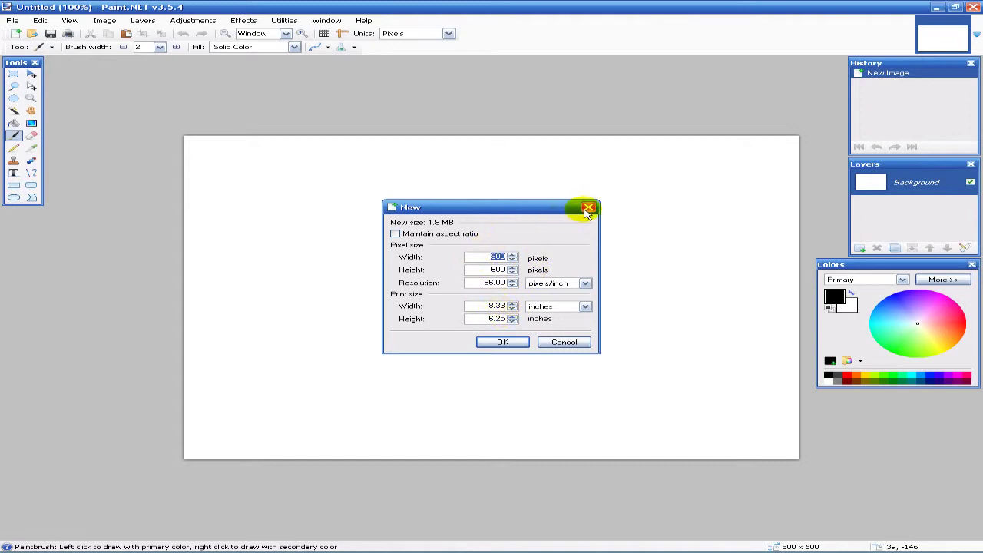
pyautogui.click(509, 341)
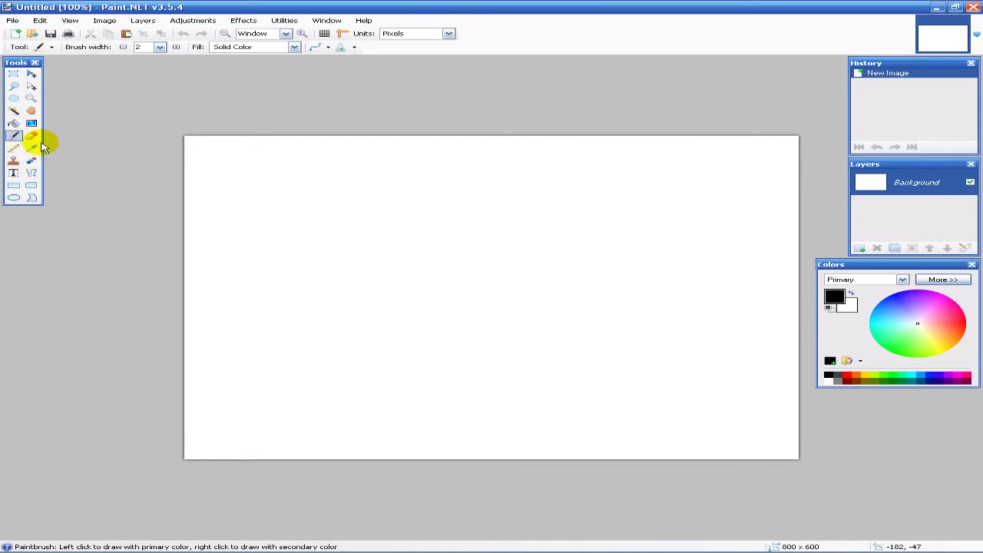
pyautogui.click(31, 123)
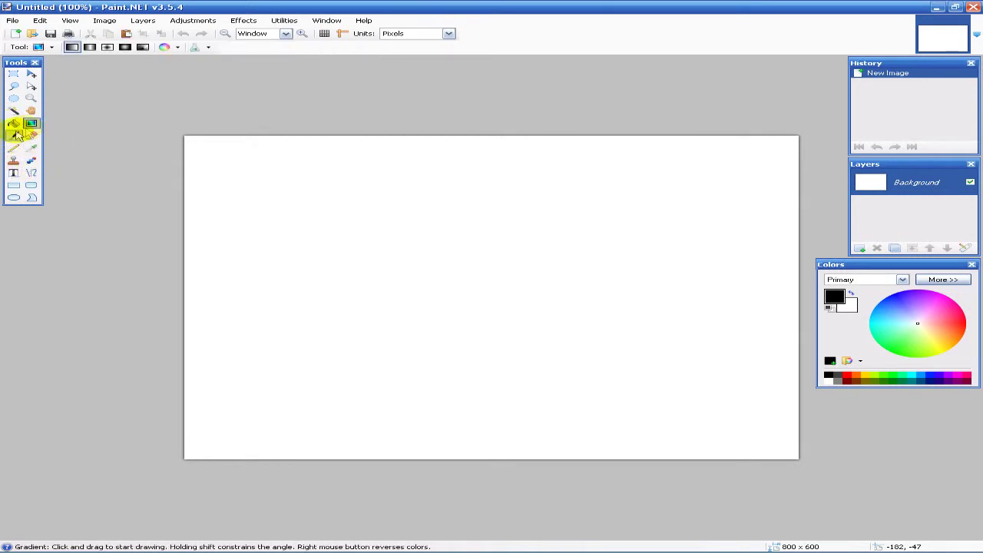
# Draw conical gradients, make red the primary colour, and undo the latest gradient
pyautogui.click(142, 47)
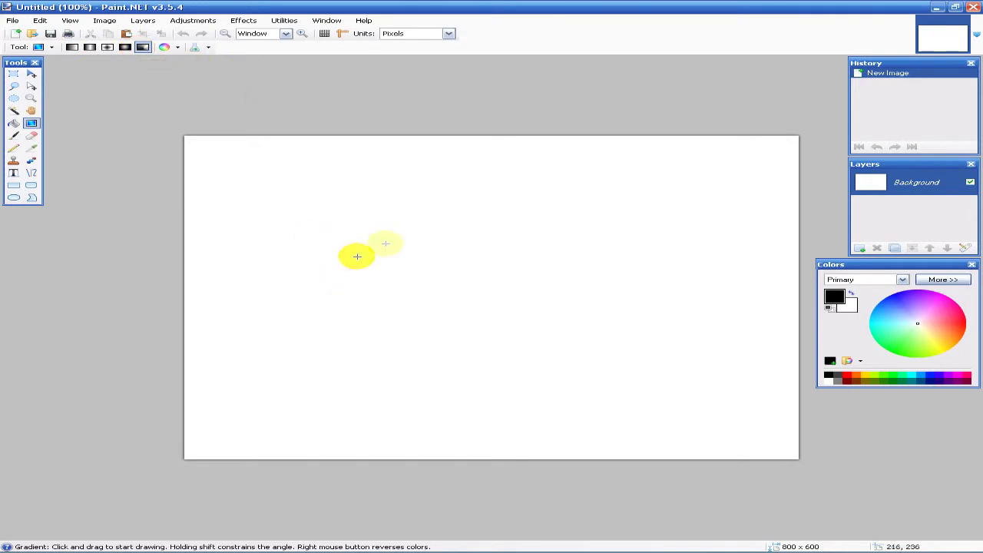
pyautogui.moveTo(436, 252); pyautogui.dragTo(468, 258)
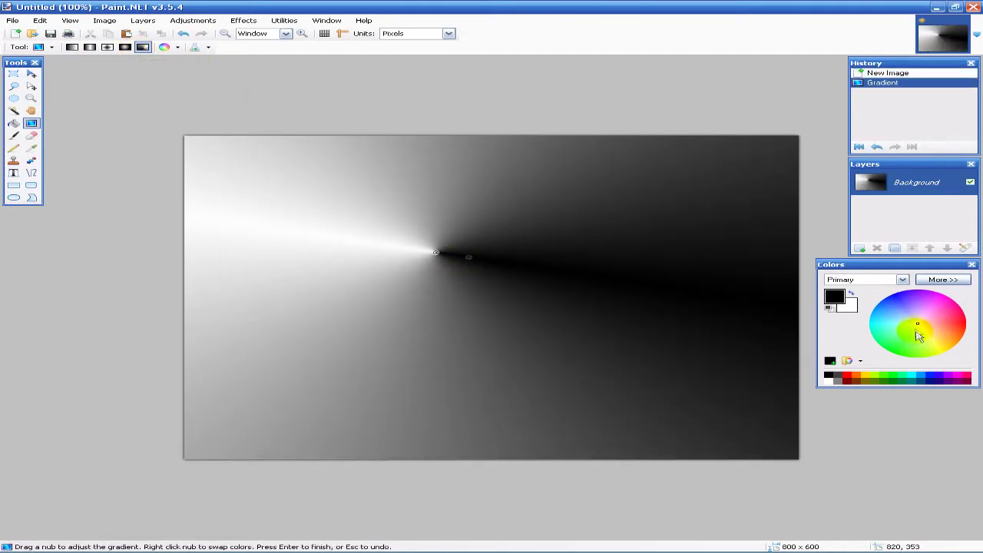
pyautogui.moveTo(922, 323); pyautogui.dragTo(965, 325)
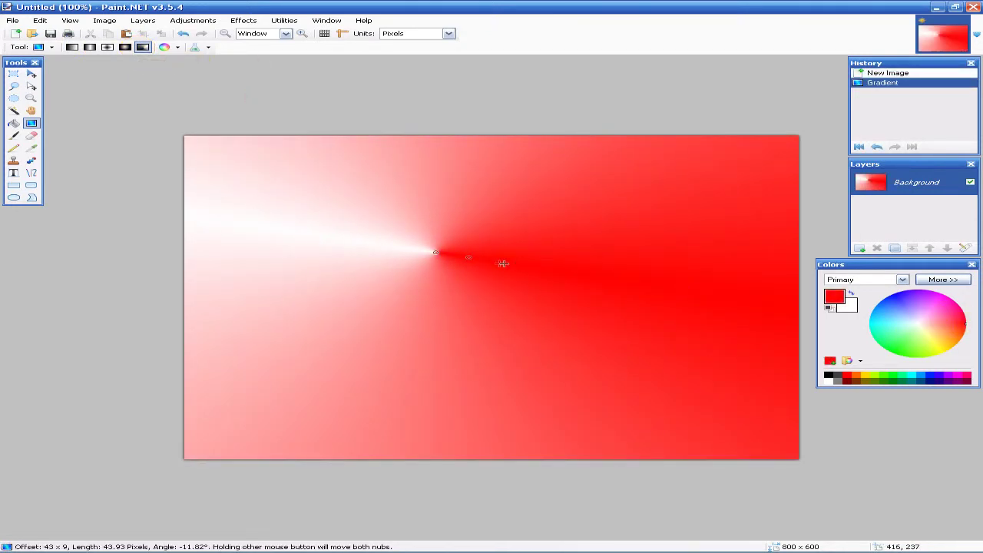
pyautogui.moveTo(503, 264)
pyautogui.mouseDown()
pyautogui.moveTo(450, 226)
pyautogui.moveTo(498, 267)
pyautogui.mouseUp()
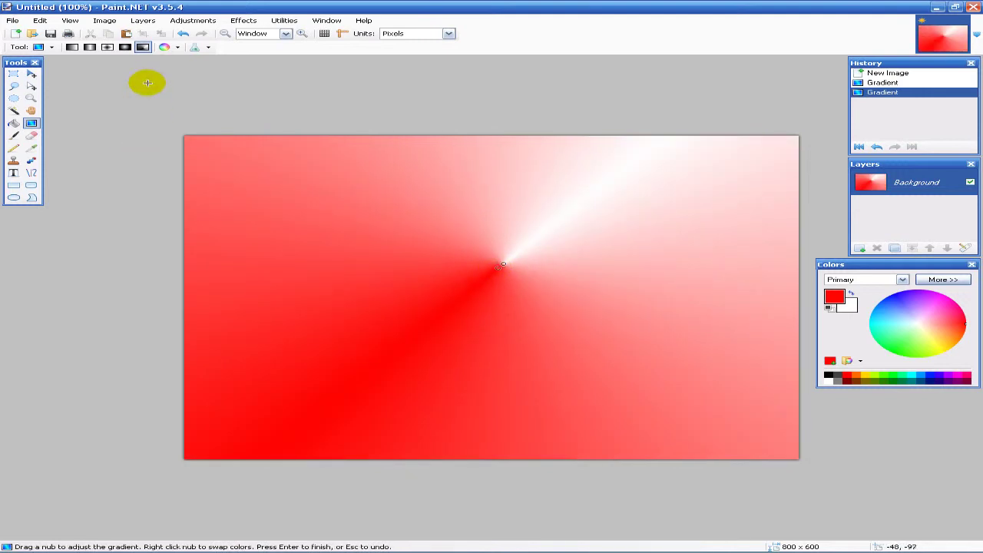
pyautogui.hotkey('ctrl', 'z')
pyautogui.hotkey('ctrl', 'z')
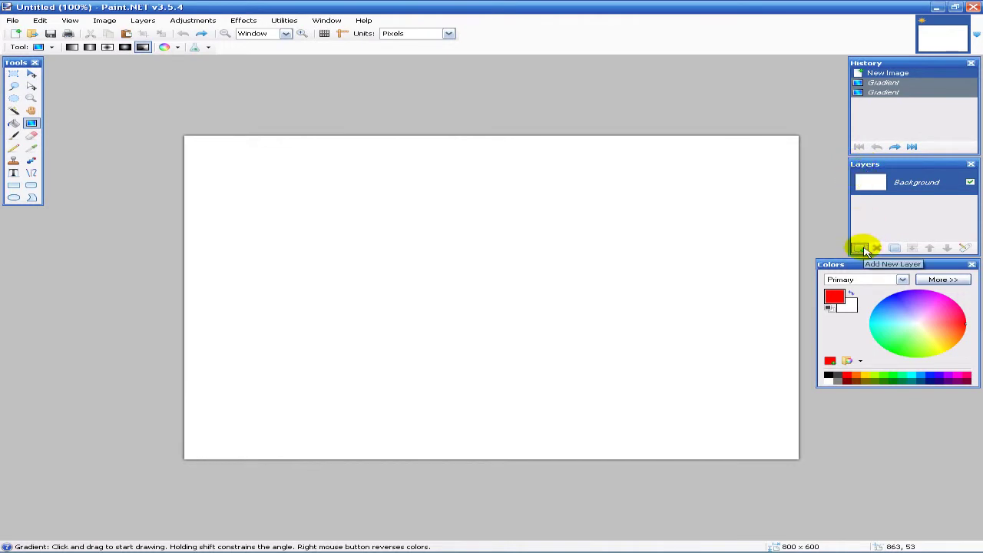
pyautogui.click(14, 135)
# Paint a red scribble at the centre and erase across it with a 9-pixel eraser
pyautogui.moveTo(367, 234)
pyautogui.mouseDown()
pyautogui.moveTo(426, 199)
pyautogui.moveTo(468, 269)
pyautogui.moveTo(438, 269)
pyautogui.mouseUp()
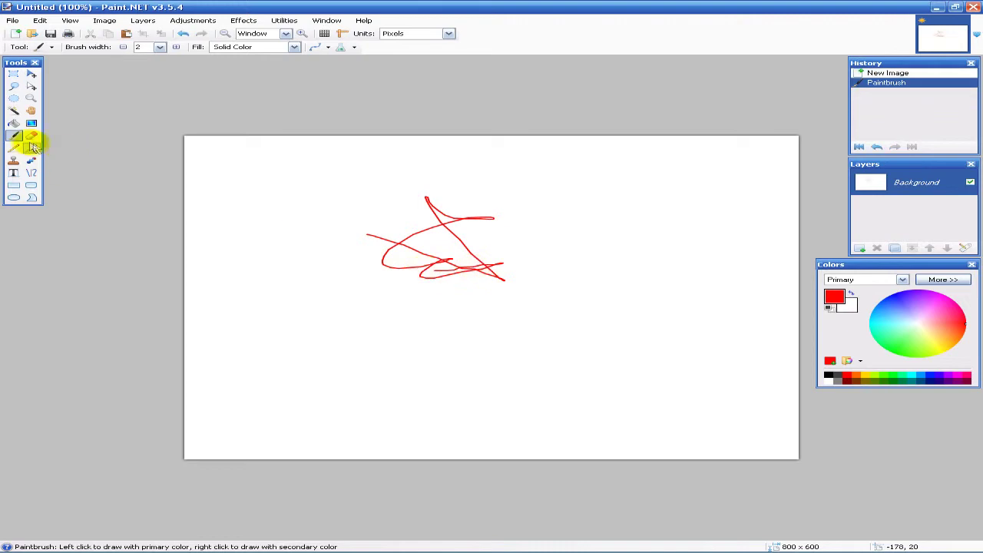
pyautogui.click(32, 136)
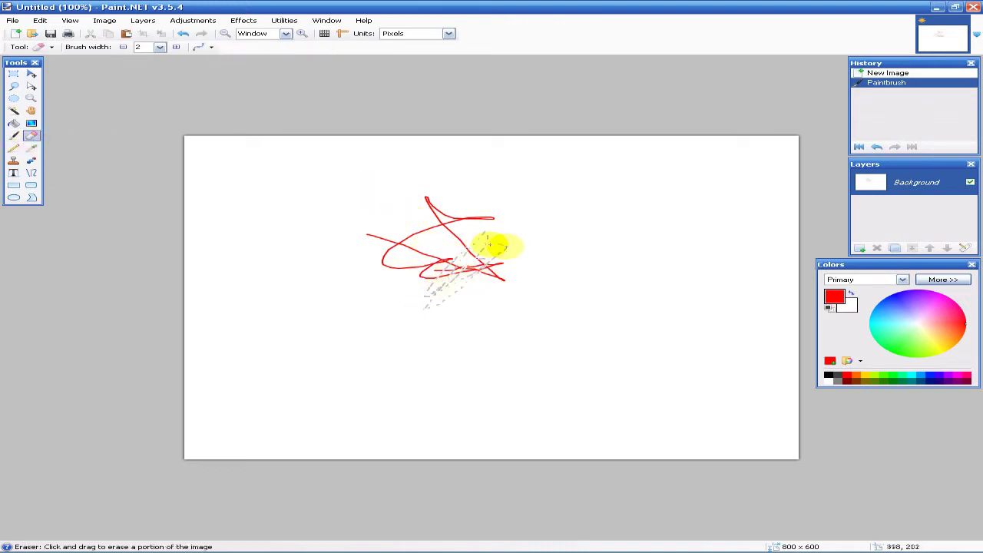
pyautogui.moveTo(399, 295)
pyautogui.mouseDown()
pyautogui.moveTo(560, 138)
pyautogui.moveTo(429, 276)
pyautogui.mouseUp()
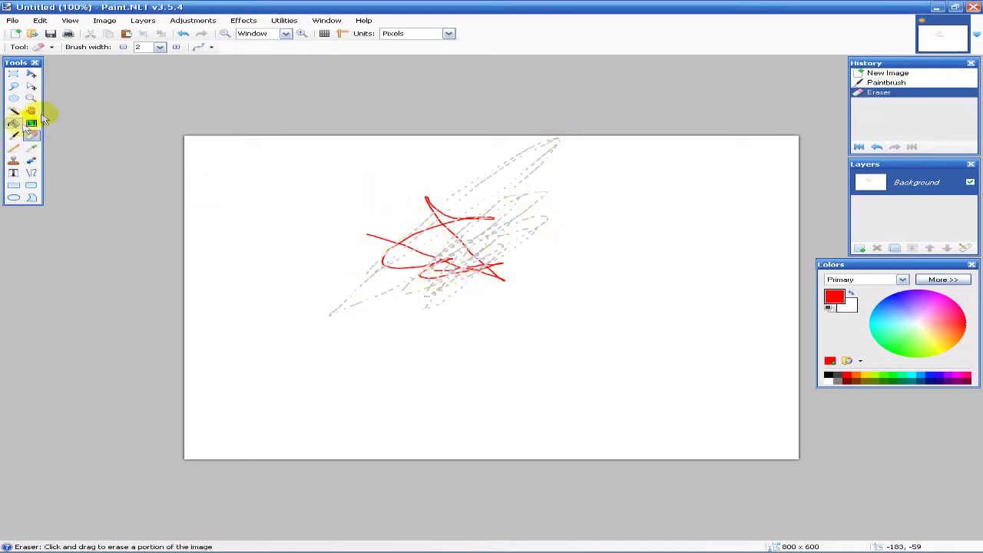
pyautogui.click(160, 47)
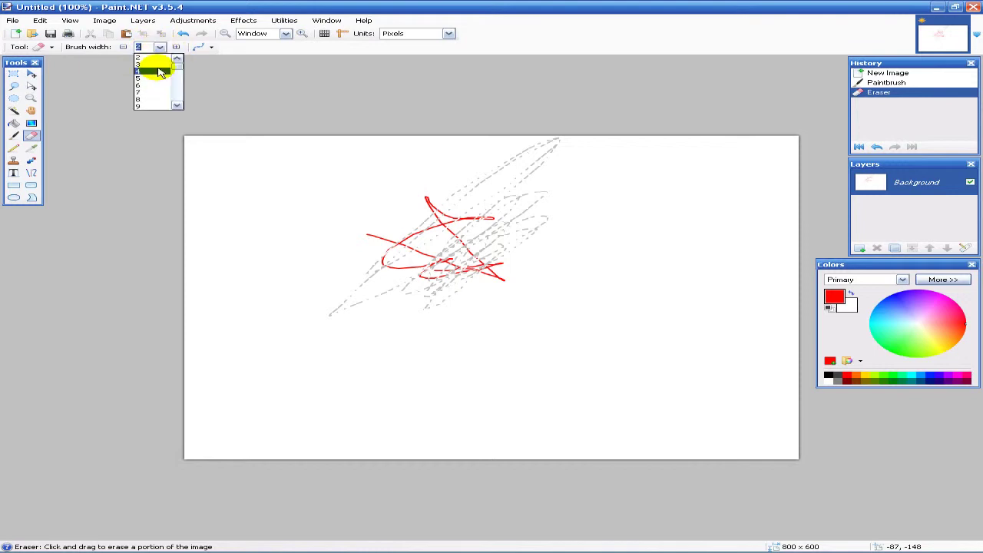
pyautogui.click(149, 108)
# Erase the rest with a 100-pixel eraser, undo all the strokes, and add Layer 2
pyautogui.click(160, 47)
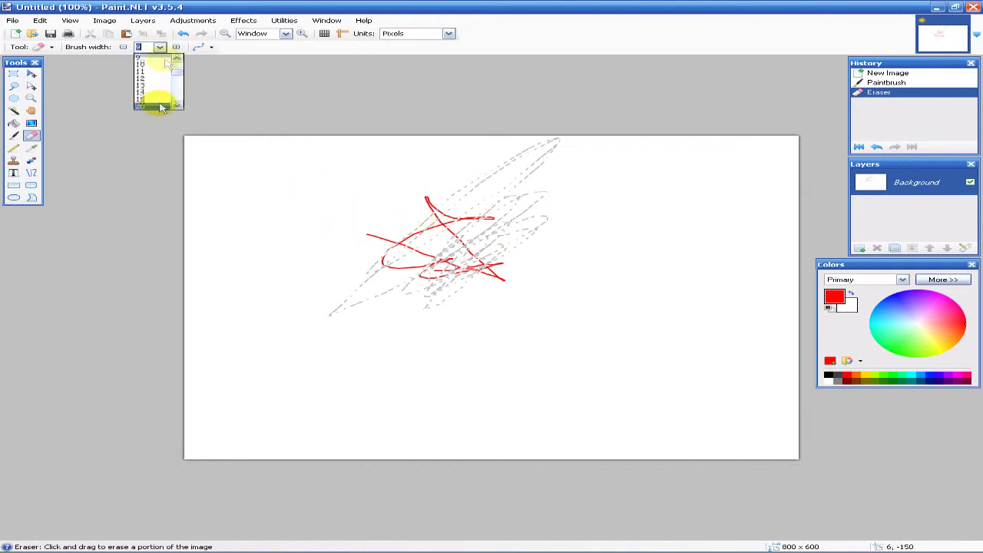
pyautogui.scroll(-3, 165, 92)
pyautogui.click(157, 92)
pyautogui.moveTo(455, 233)
pyautogui.mouseDown()
pyautogui.moveTo(463, 285)
pyautogui.moveTo(471, 212)
pyautogui.mouseUp()
pyautogui.moveTo(422, 265); pyautogui.dragTo(412, 269)
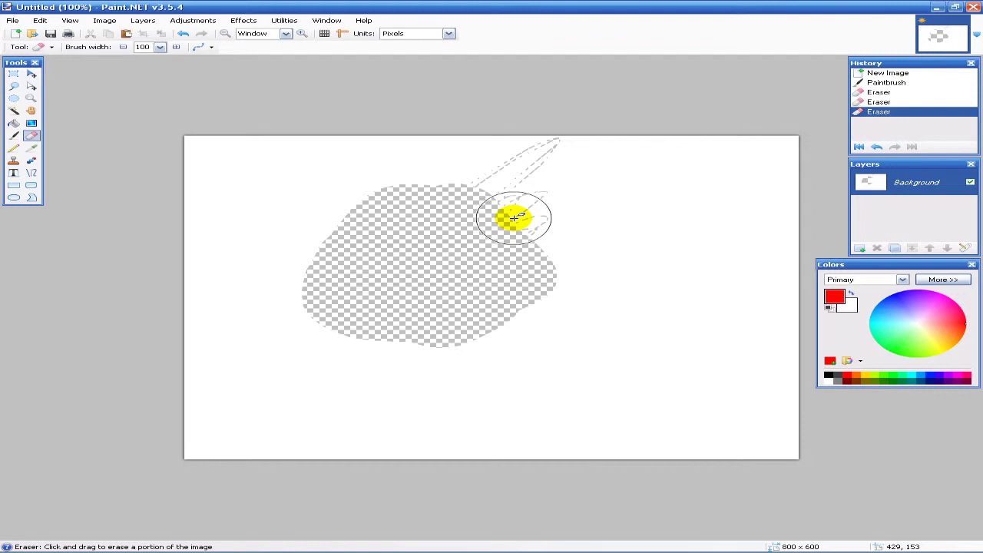
pyautogui.hotkey('ctrl', 'z')
pyautogui.hotkey('ctrl', 'z')
pyautogui.hotkey('ctrl', 'z')
pyautogui.hotkey('ctrl', 'z')
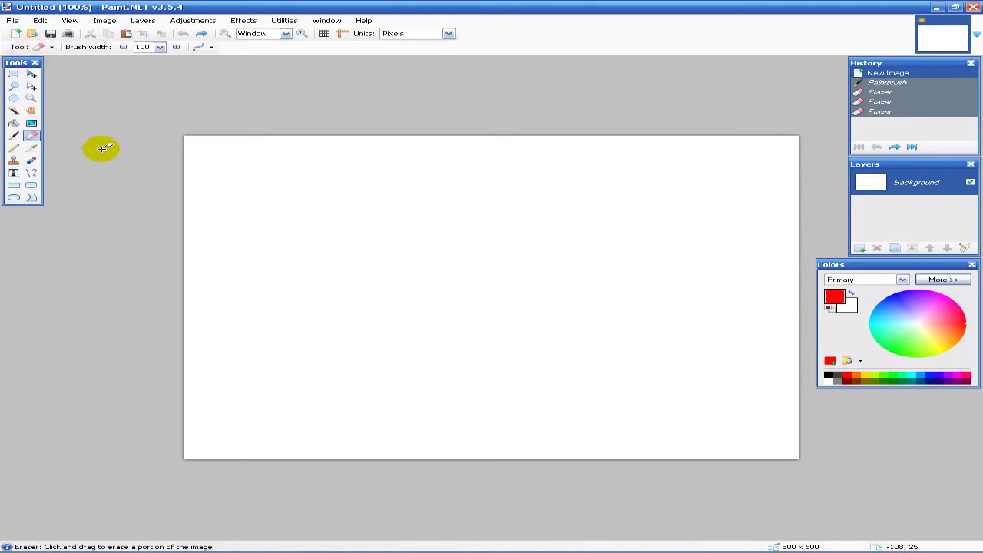
pyautogui.click(859, 249)
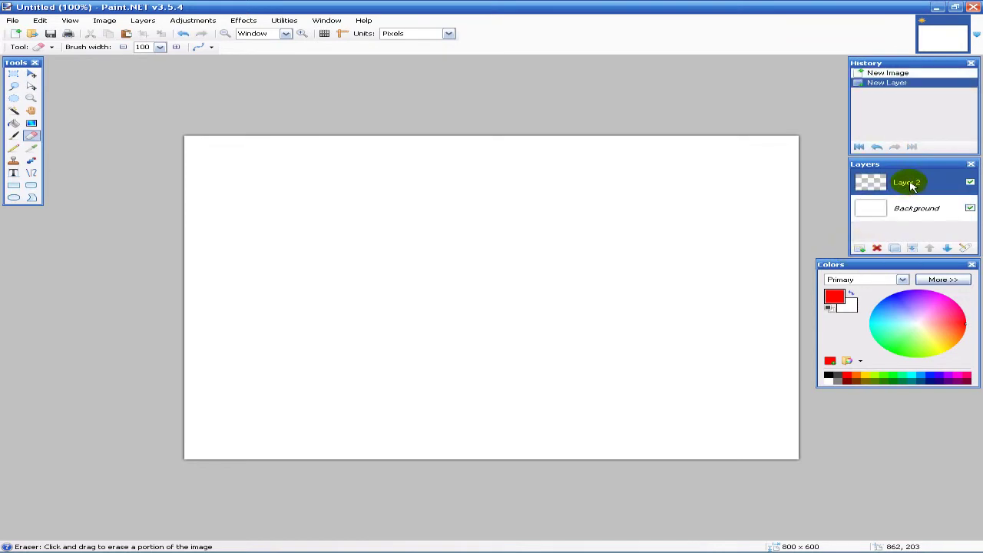
# Paint a large red shape with the Paintbrush at width 375
pyautogui.click(13, 136)
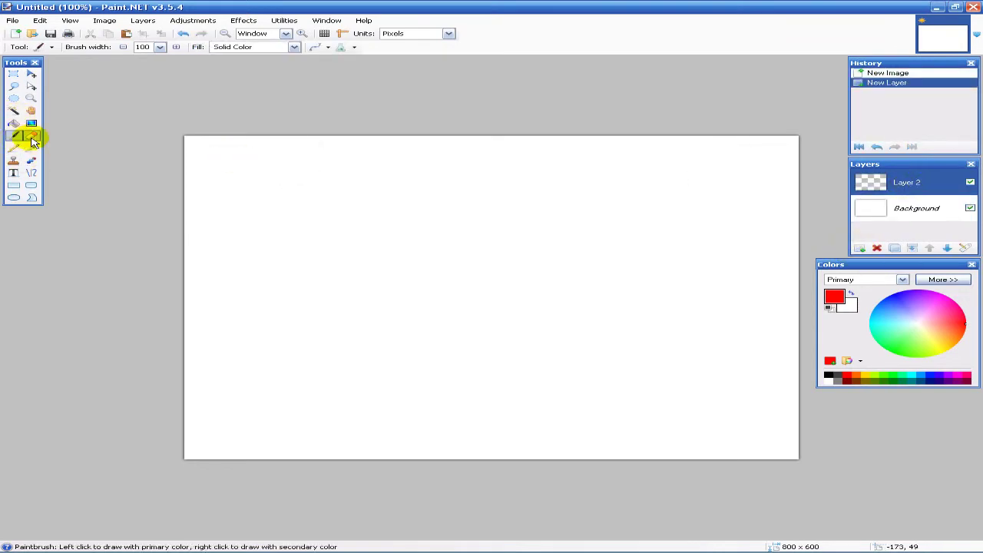
pyautogui.click(178, 48)
pyautogui.click(178, 47)
pyautogui.click(179, 48)
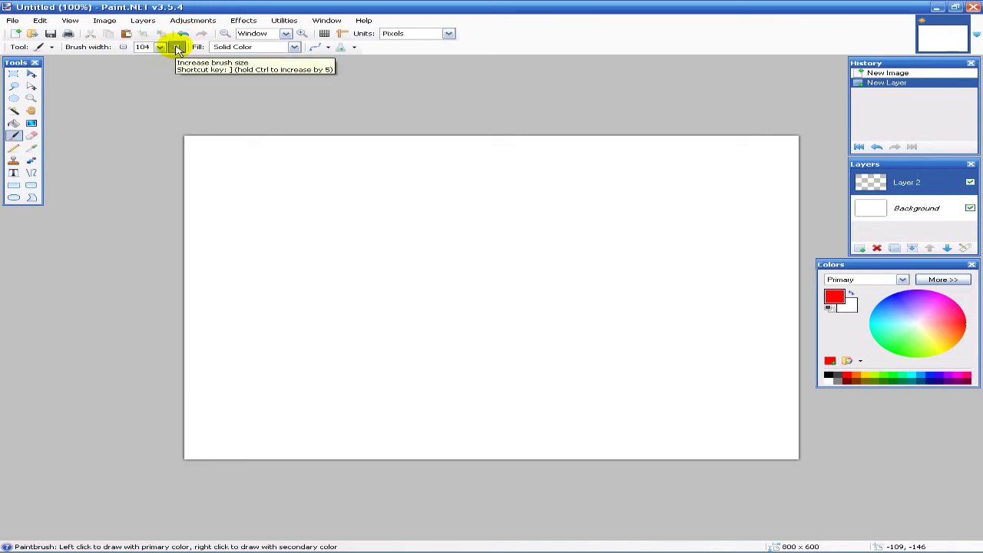
pyautogui.click(178, 47)
pyautogui.click(159, 47)
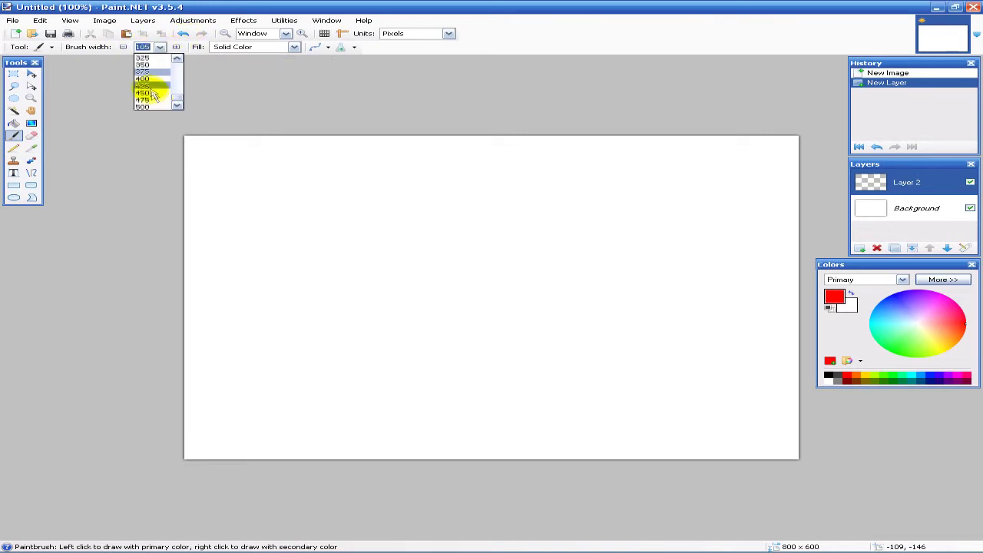
pyautogui.click(143, 71)
pyautogui.moveTo(445, 244)
pyautogui.mouseDown()
pyautogui.moveTo(602, 256)
pyautogui.moveTo(617, 230)
pyautogui.mouseUp()
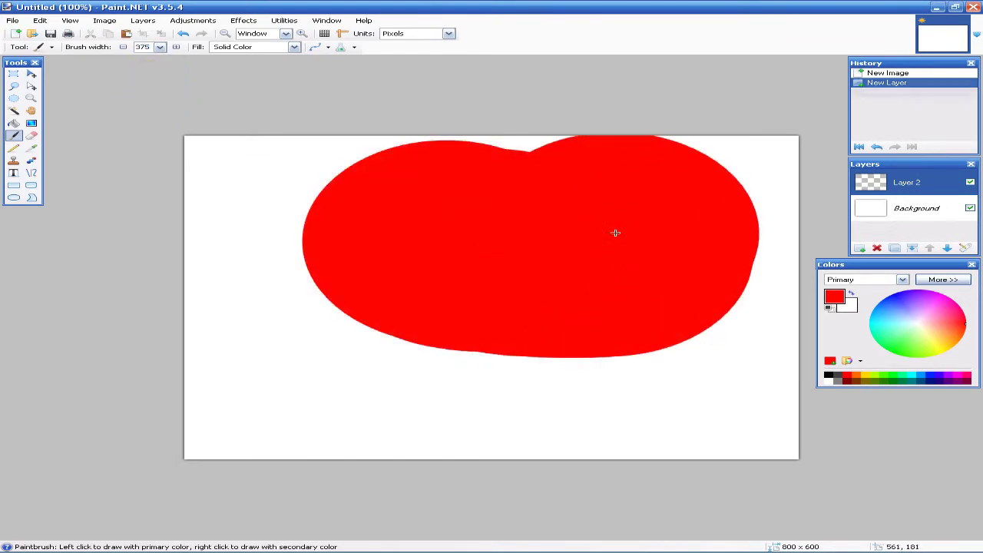
# Wipe out the red shape completely with a 55-pixel eraser
pyautogui.click(31, 135)
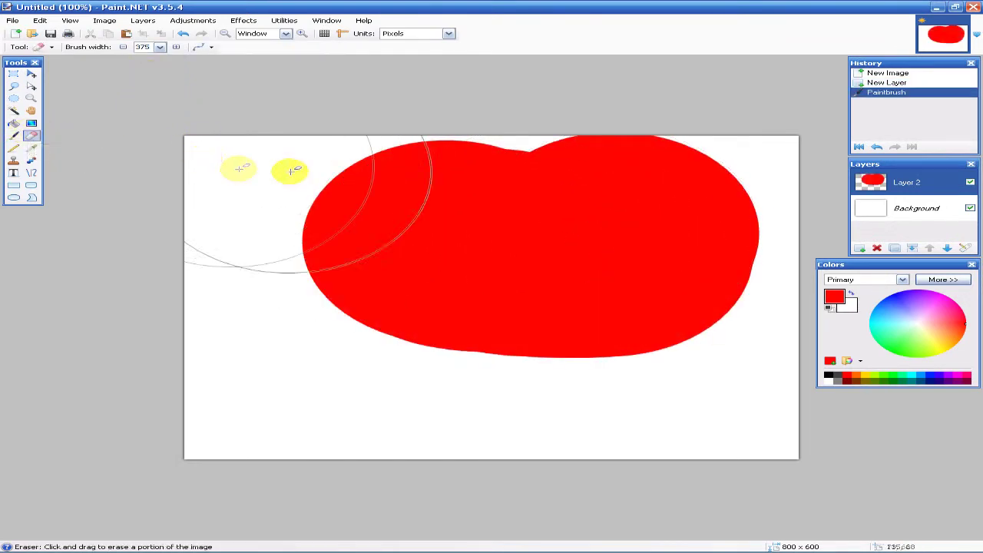
pyautogui.click(160, 46)
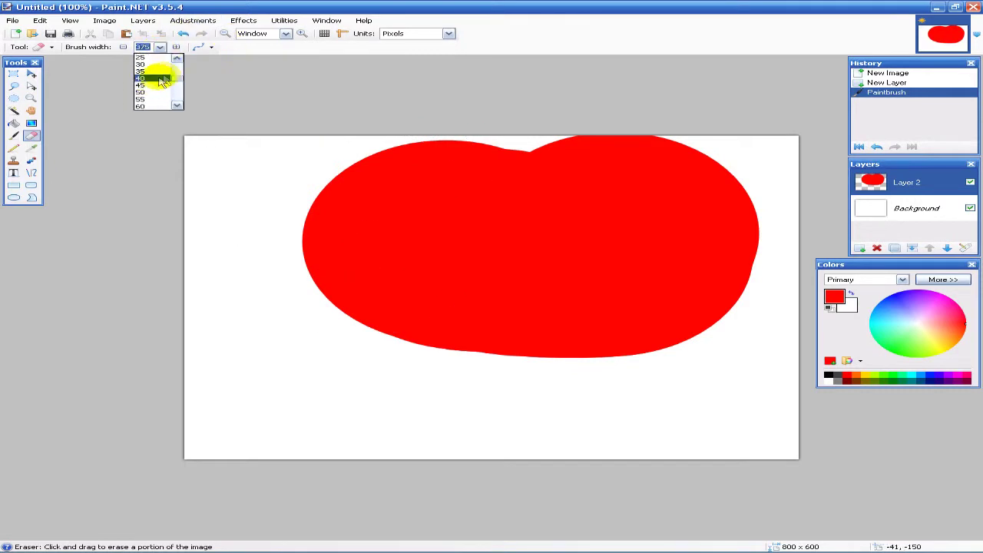
pyautogui.click(156, 99)
pyautogui.moveTo(415, 380)
pyautogui.mouseDown()
pyautogui.moveTo(425, 304)
pyautogui.moveTo(415, 221)
pyautogui.moveTo(380, 157)
pyautogui.moveTo(307, 158)
pyautogui.mouseUp()
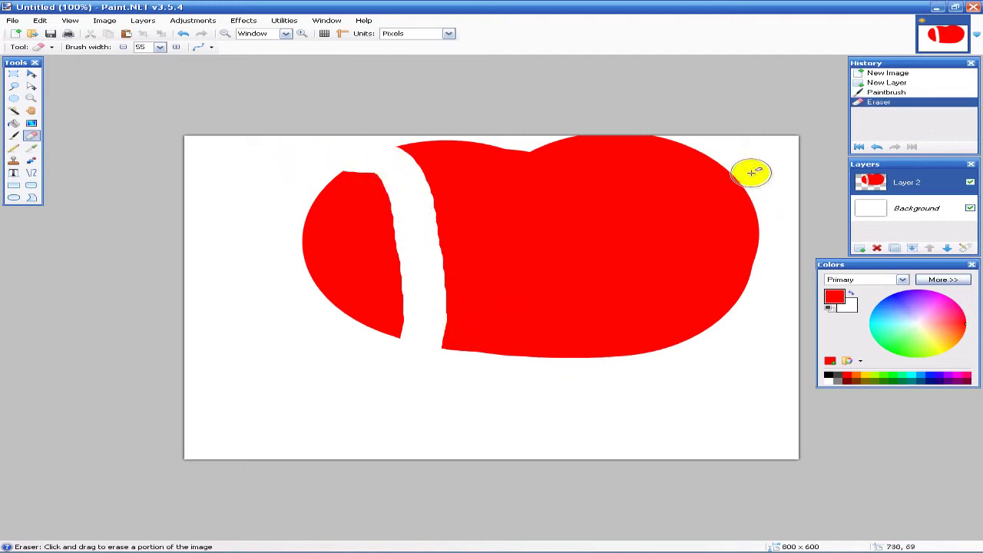
pyautogui.moveTo(752, 172)
pyautogui.mouseDown()
pyautogui.moveTo(472, 149)
pyautogui.moveTo(698, 162)
pyautogui.moveTo(806, 145)
pyautogui.moveTo(849, 116)
pyautogui.moveTo(674, 138)
pyautogui.moveTo(778, 171)
pyautogui.moveTo(698, 211)
pyautogui.moveTo(645, 270)
pyautogui.moveTo(779, 277)
pyautogui.moveTo(373, 347)
pyautogui.moveTo(193, 302)
pyautogui.moveTo(457, 274)
pyautogui.moveTo(750, 328)
pyautogui.moveTo(577, 236)
pyautogui.mouseUp()
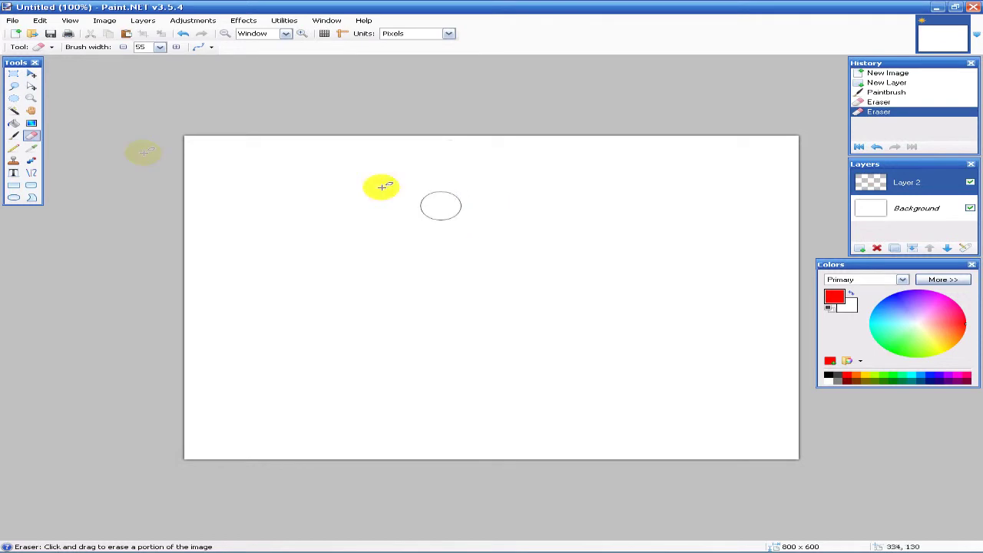
# Draw a thick 55-pixel red line, drag its nubs into an S-curve, and recolour it bright green
pyautogui.click(28, 178)
pyautogui.moveTo(357, 309)
pyautogui.mouseDown()
pyautogui.moveTo(397, 274)
pyautogui.moveTo(515, 261)
pyautogui.mouseUp()
pyautogui.moveTo(462, 281); pyautogui.dragTo(420, 217)
pyautogui.moveTo(515, 263); pyautogui.dragTo(607, 254)
pyautogui.moveTo(412, 295)
pyautogui.mouseDown()
pyautogui.moveTo(450, 303)
pyautogui.moveTo(511, 341)
pyautogui.mouseUp()
pyautogui.moveTo(355, 311); pyautogui.dragTo(332, 342)
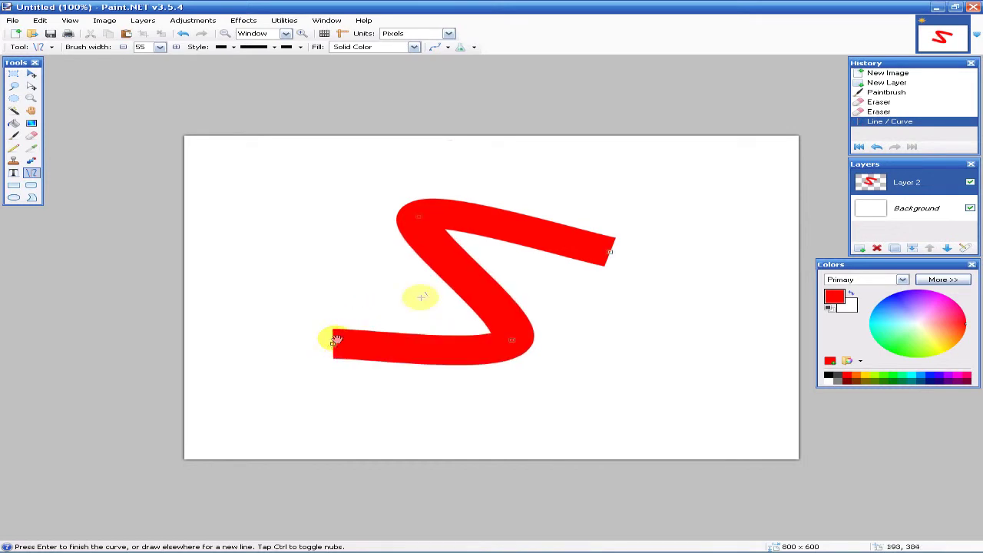
pyautogui.moveTo(609, 255); pyautogui.dragTo(582, 188)
pyautogui.moveTo(417, 217); pyautogui.dragTo(373, 215)
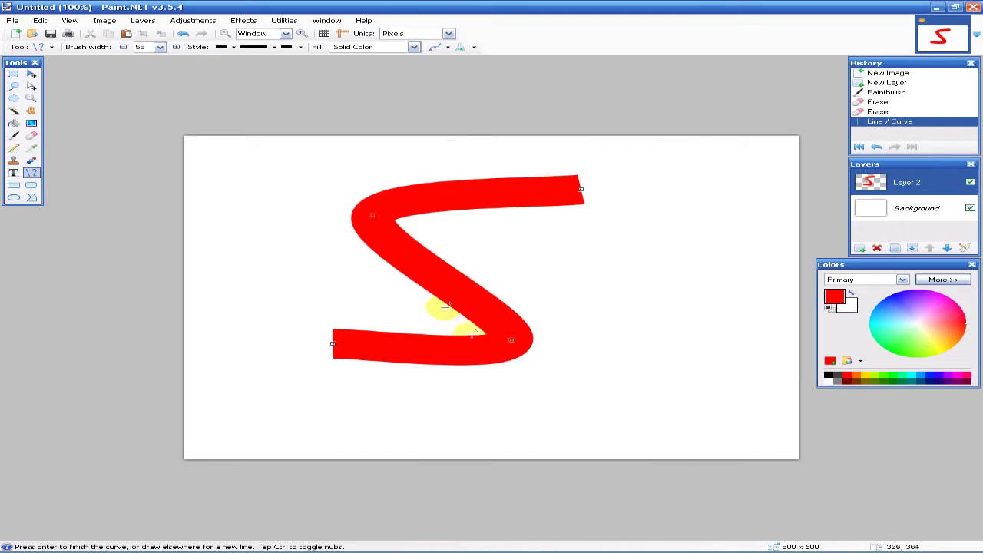
pyautogui.moveTo(516, 345); pyautogui.dragTo(488, 321)
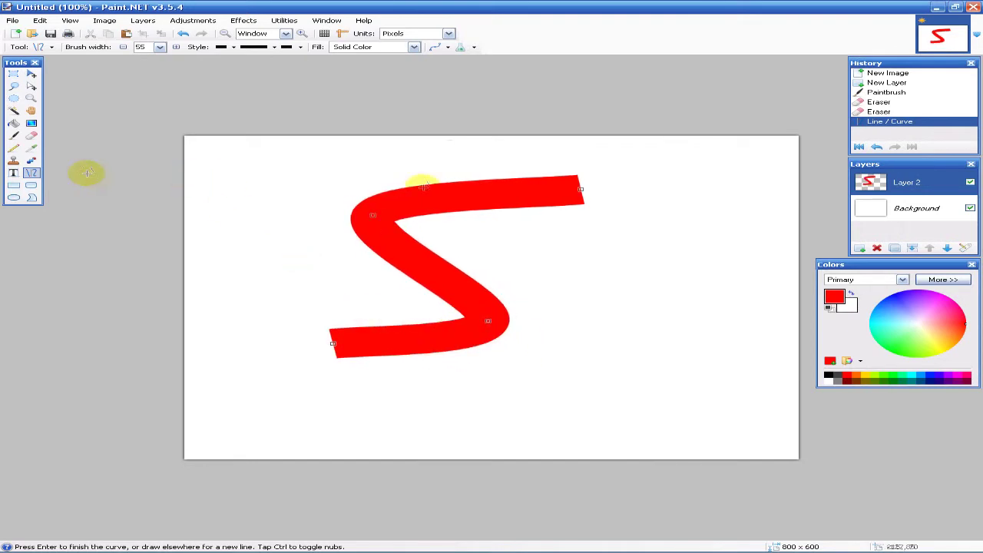
pyautogui.moveTo(905, 323); pyautogui.dragTo(912, 357)
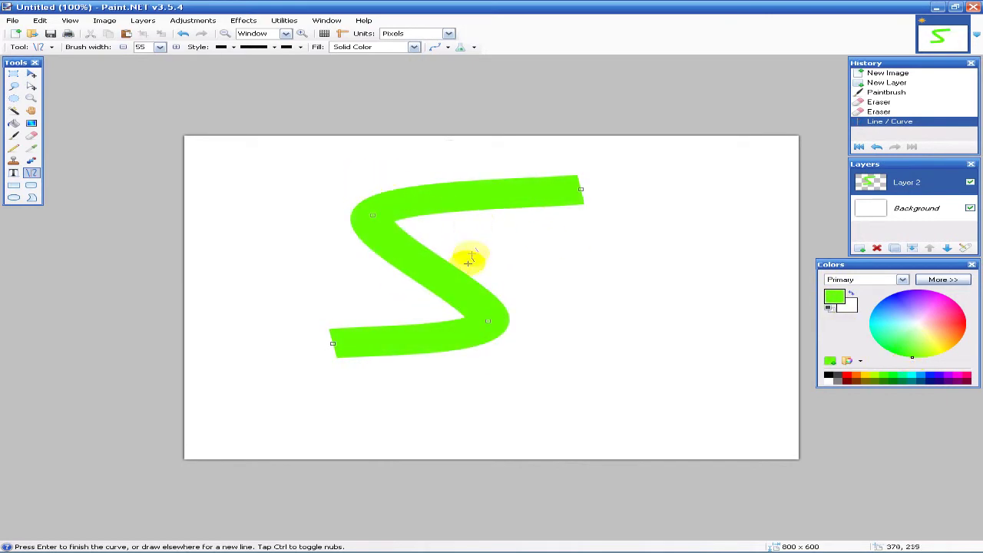
# Create a new blank image, then open the thumbs-up photo from My Documents > My Pictures
pyautogui.click(16, 33)
pyautogui.press('Return')
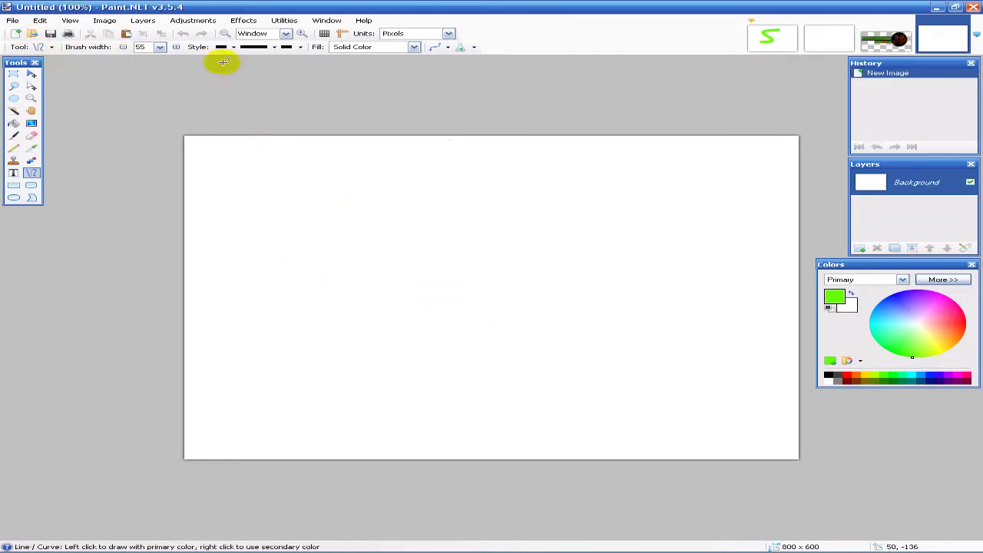
pyautogui.click(33, 33)
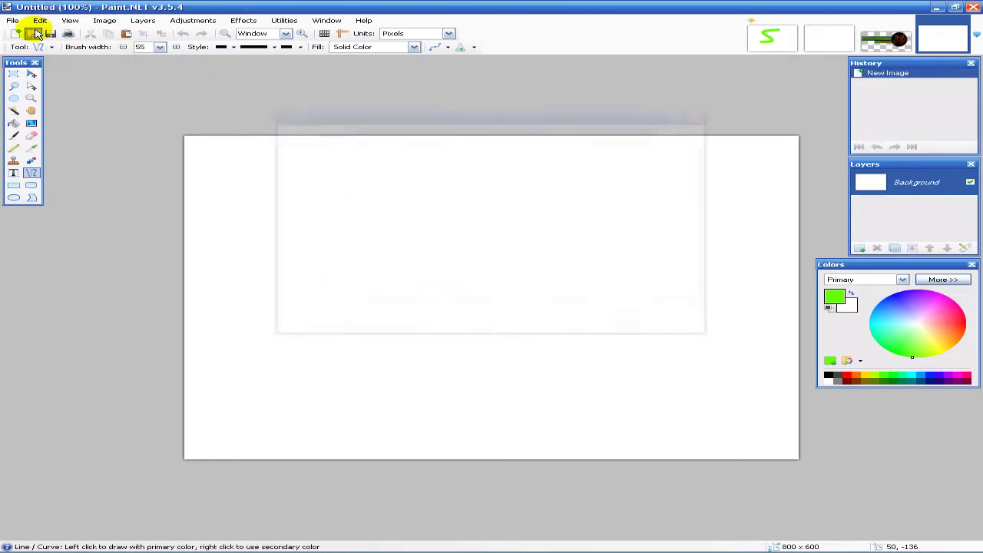
pyautogui.click(453, 137)
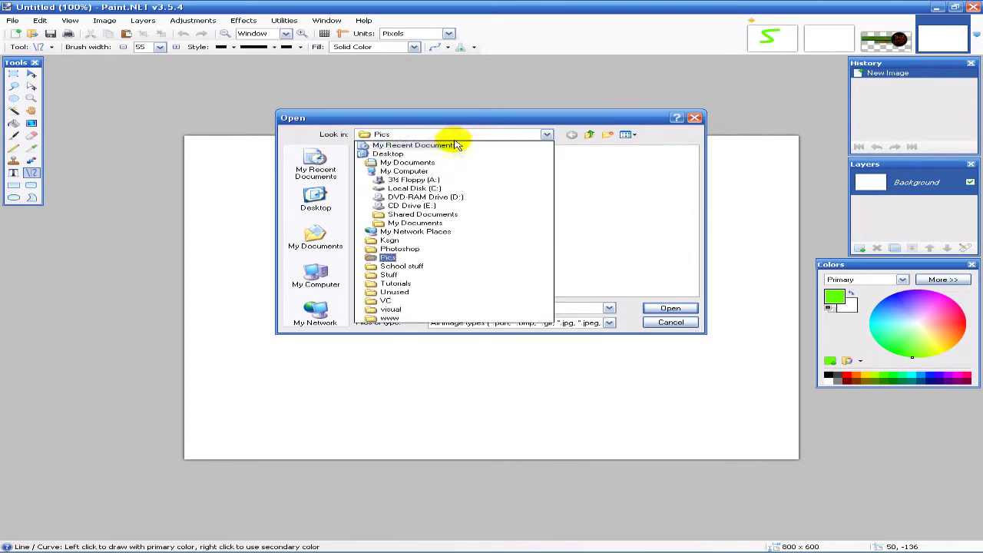
pyautogui.click(421, 162)
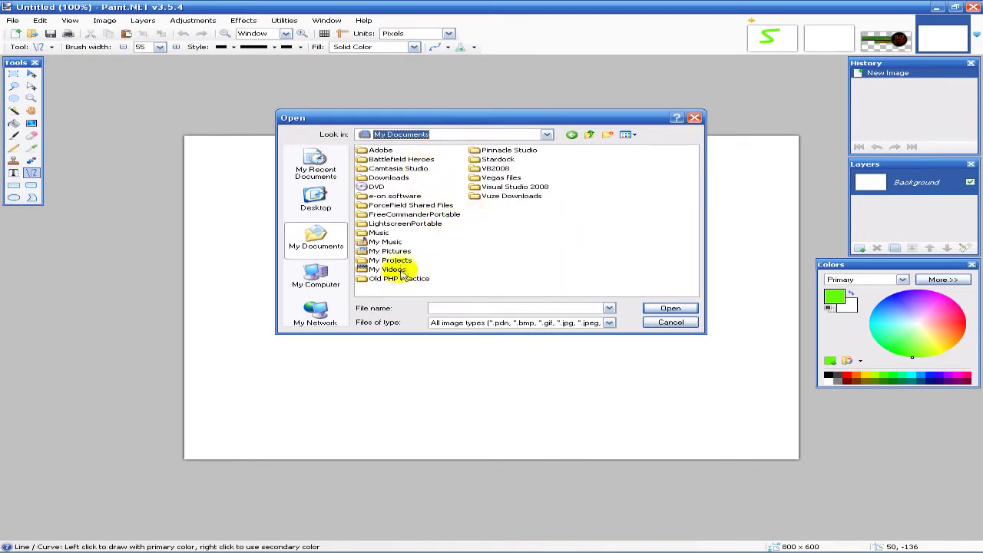
pyautogui.doubleClick(398, 254)
pyautogui.click(492, 188)
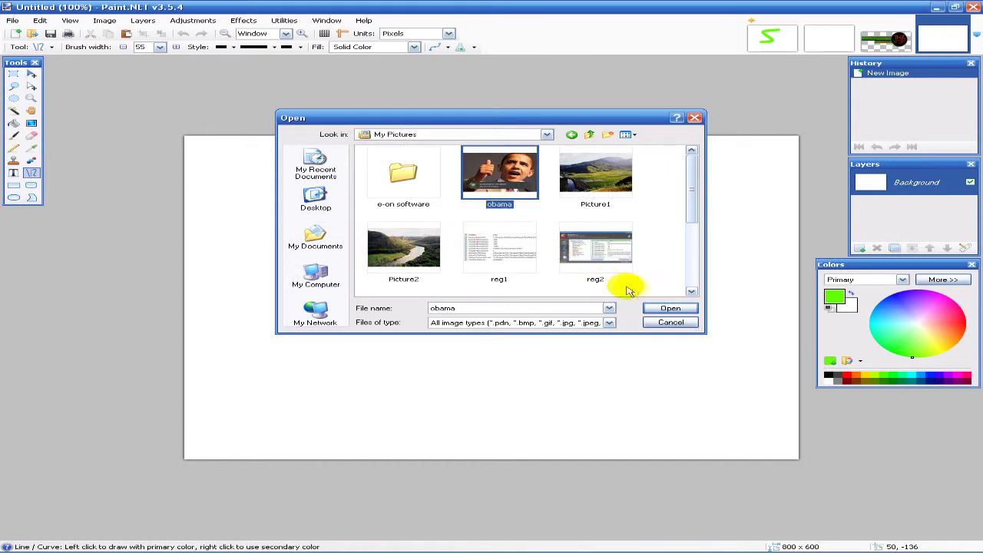
pyautogui.click(649, 308)
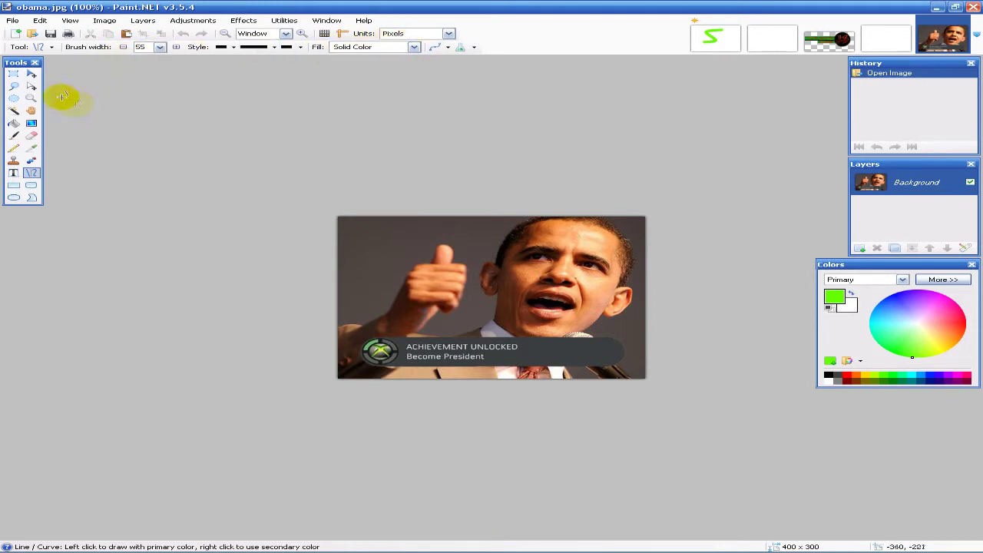
# Zoom the photo to 200% and switch to the Move Selected Pixels tool
pyautogui.click(32, 98)
pyautogui.click(493, 293)
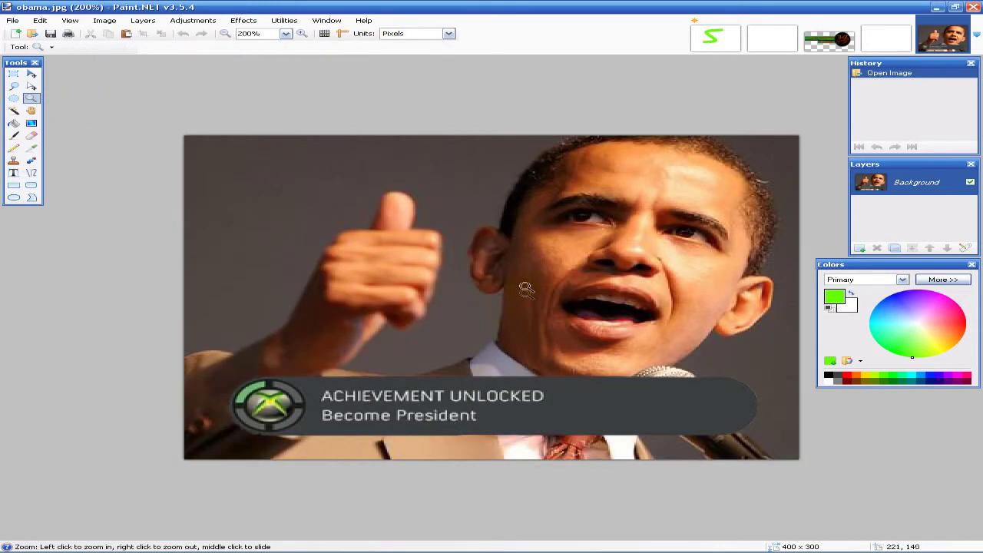
pyautogui.click(29, 63)
pyautogui.click(30, 75)
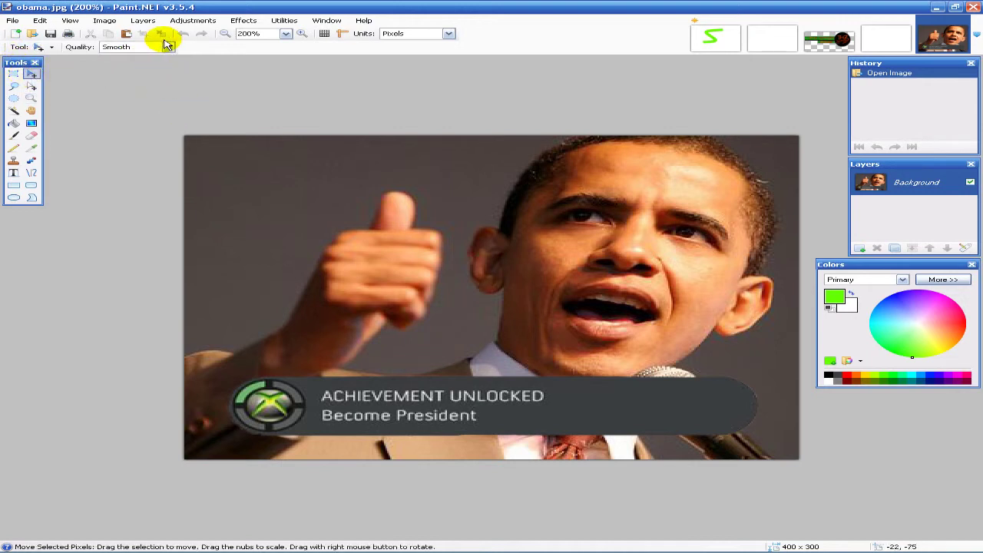
# Apply Effects > Blurs > Gaussian Blur with radius 0 to the photo
pyautogui.click(233, 24)
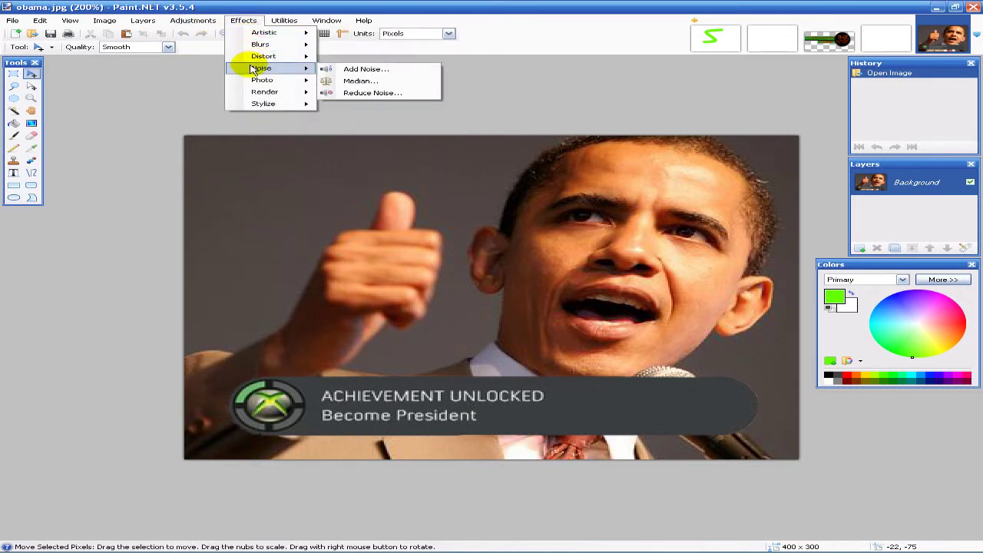
pyautogui.moveTo(264, 102)
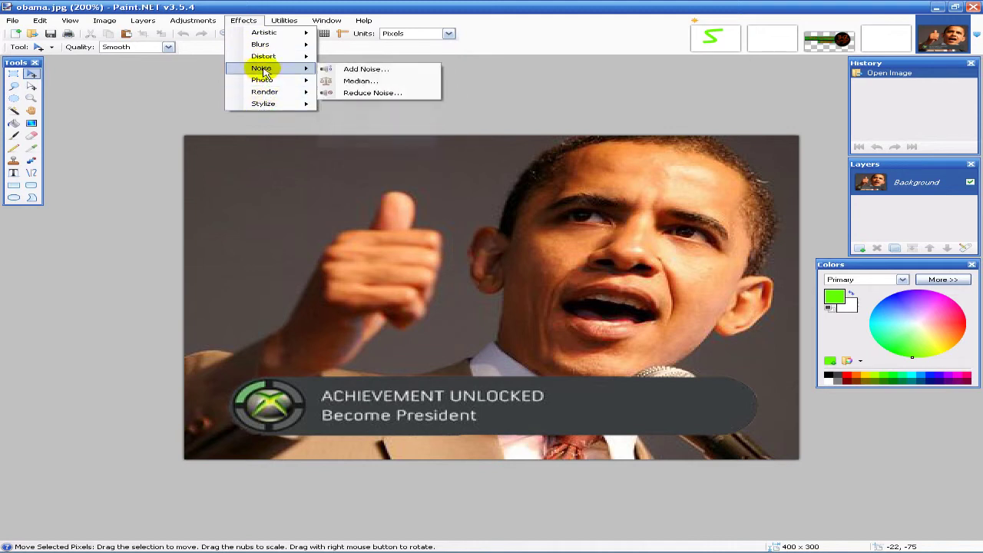
pyautogui.moveTo(262, 47)
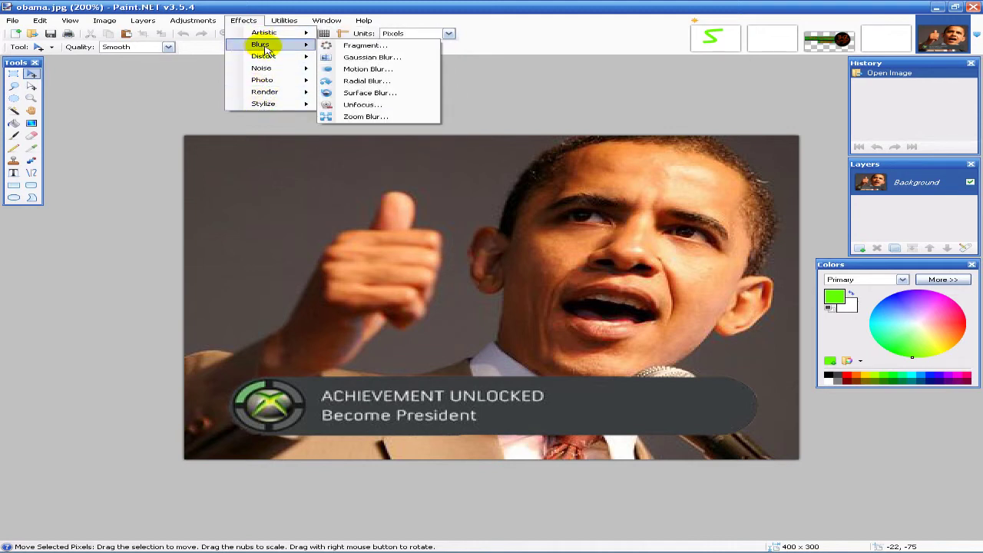
pyautogui.click(355, 59)
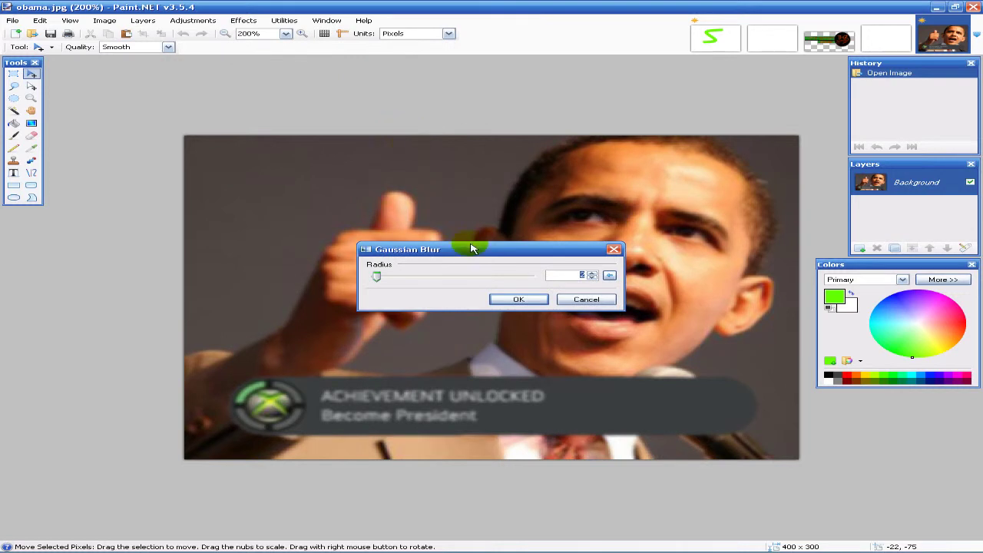
pyautogui.moveTo(493, 246); pyautogui.dragTo(414, 89)
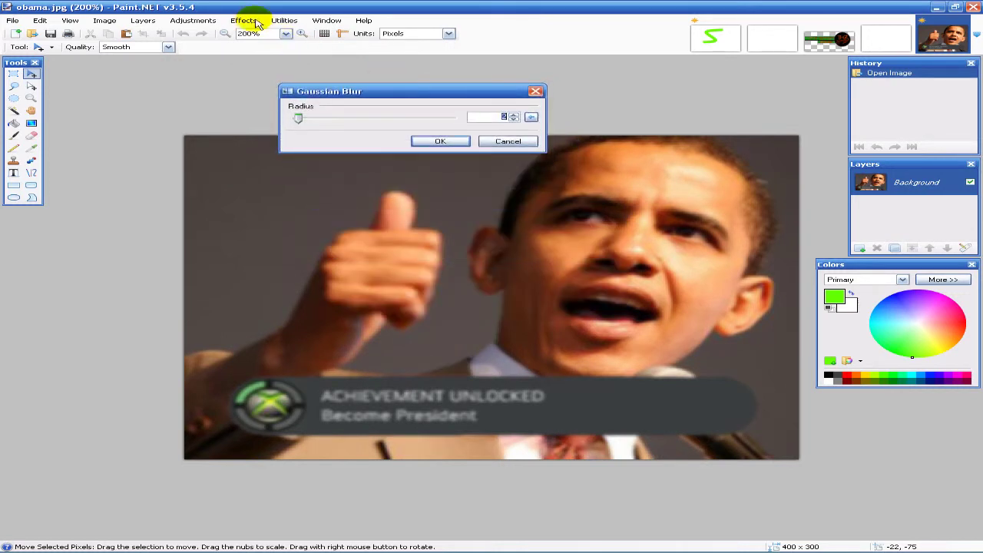
pyautogui.moveTo(312, 121)
pyautogui.mouseDown()
pyautogui.moveTo(377, 117)
pyautogui.moveTo(293, 121)
pyautogui.mouseUp()
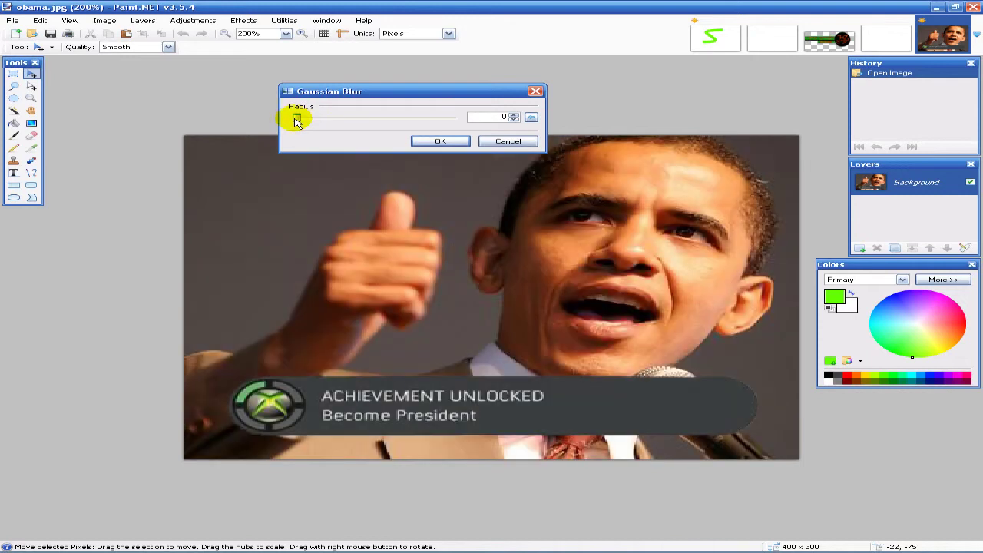
pyautogui.click(438, 142)
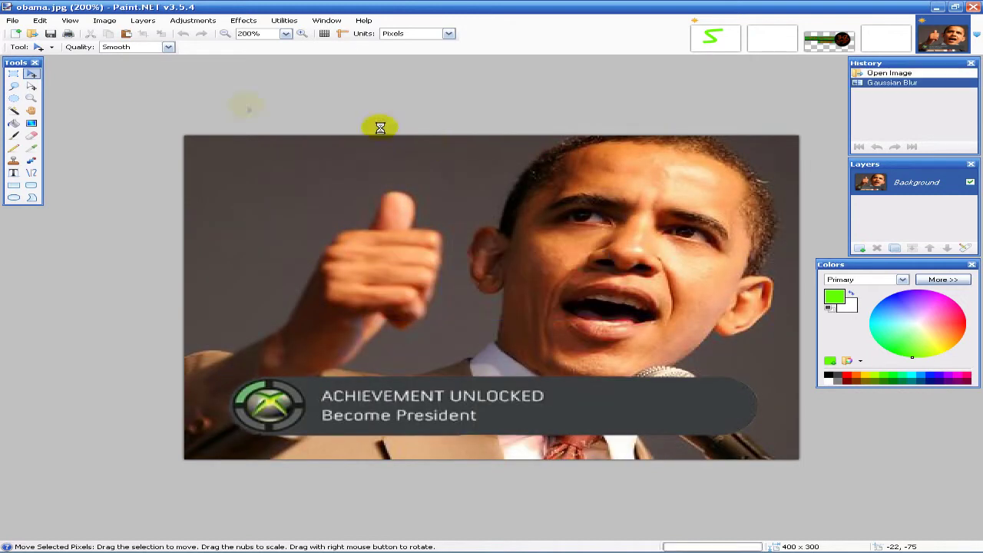
pyautogui.click(234, 21)
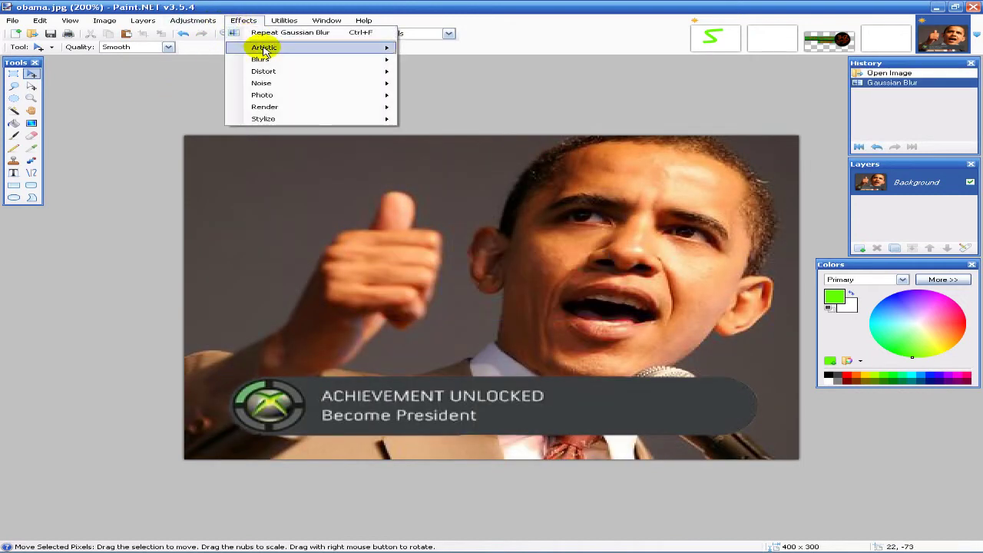
# Browse the Effects submenus (Artistic, Distort, Photo) before heading to Adjustments
pyautogui.moveTo(265, 49)
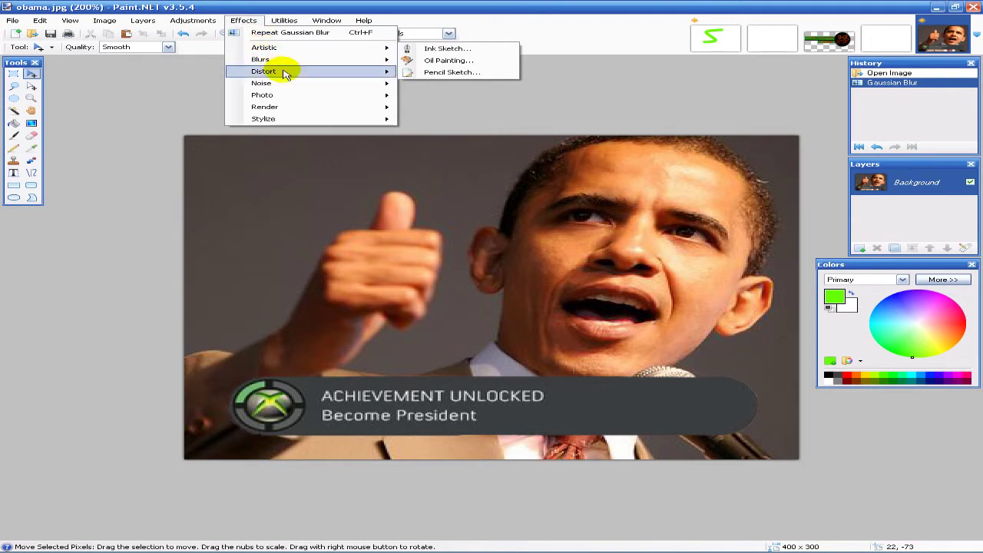
pyautogui.moveTo(284, 72)
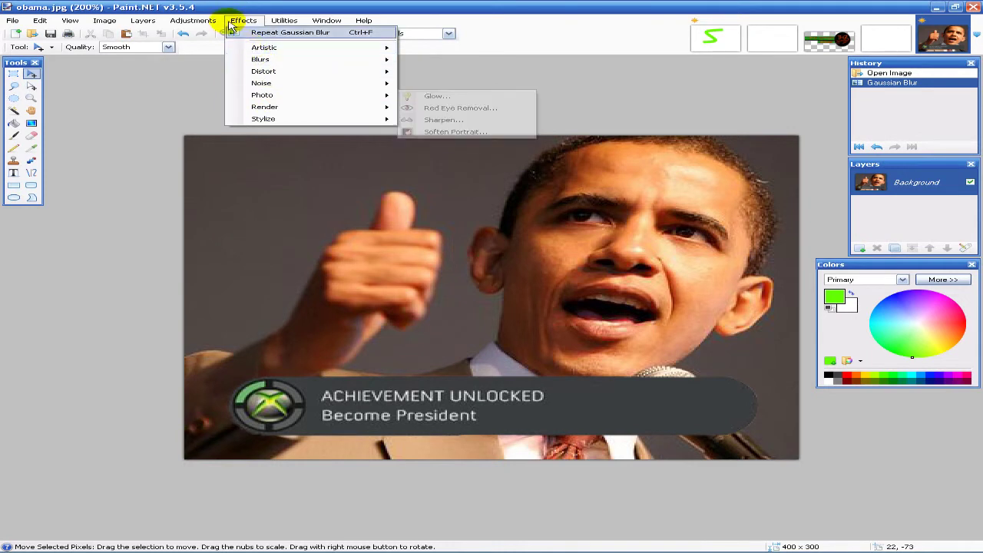
pyautogui.moveTo(213, 21)
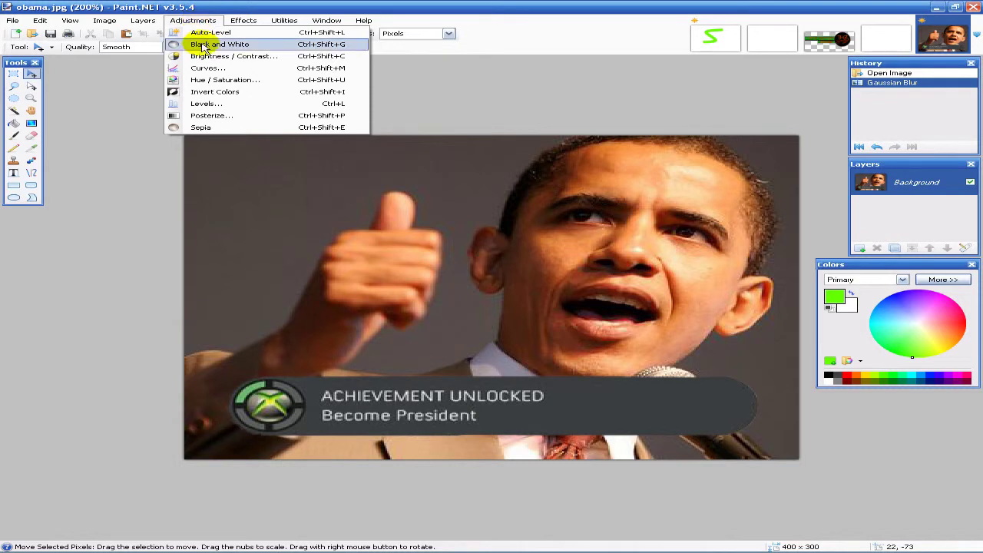
# In Curves, bend the Luminosity curve, then switch to RGB and bow it to darken
pyautogui.click(204, 69)
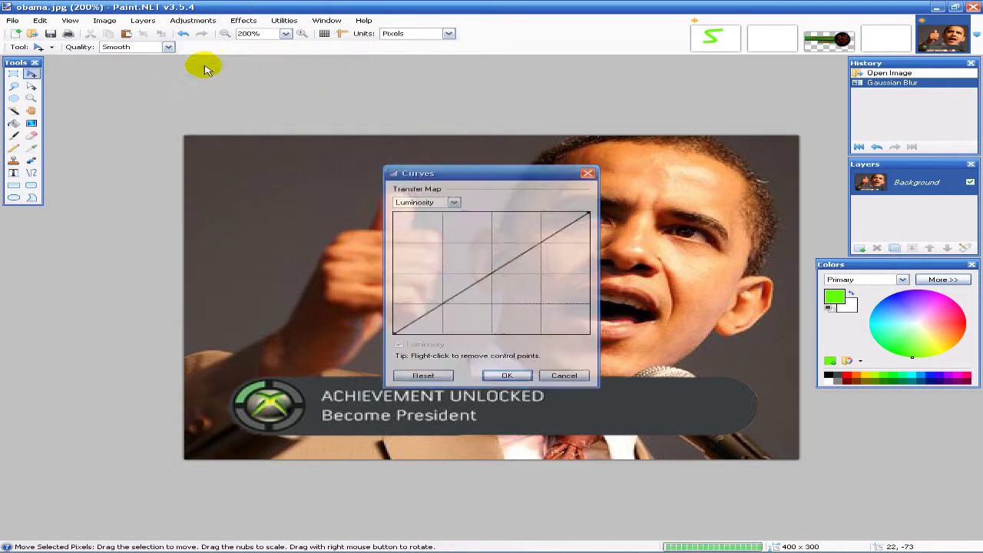
pyautogui.moveTo(442, 184); pyautogui.dragTo(111, 83)
pyautogui.moveTo(163, 175); pyautogui.dragTo(199, 199)
pyautogui.click(111, 103)
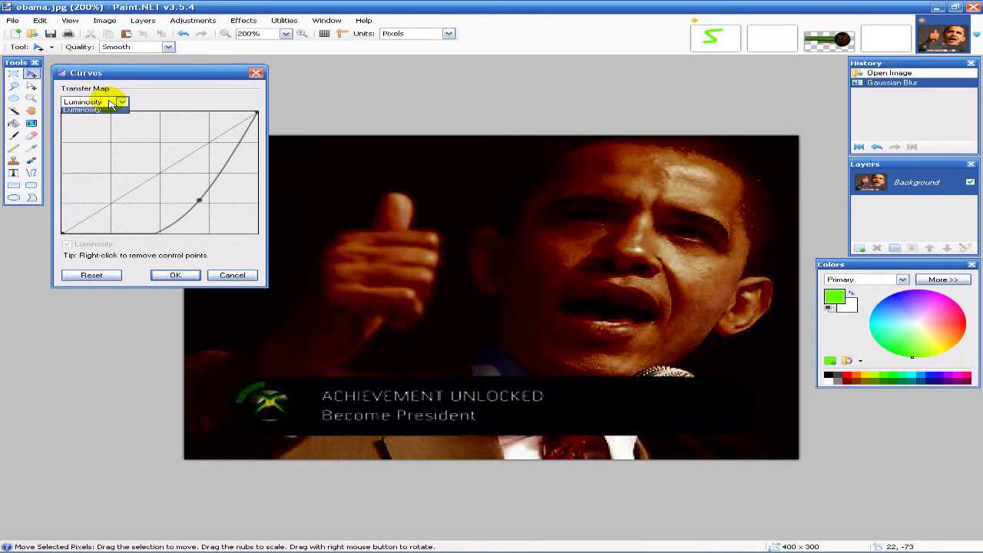
pyautogui.click(111, 103)
pyautogui.click(112, 103)
pyautogui.click(71, 111)
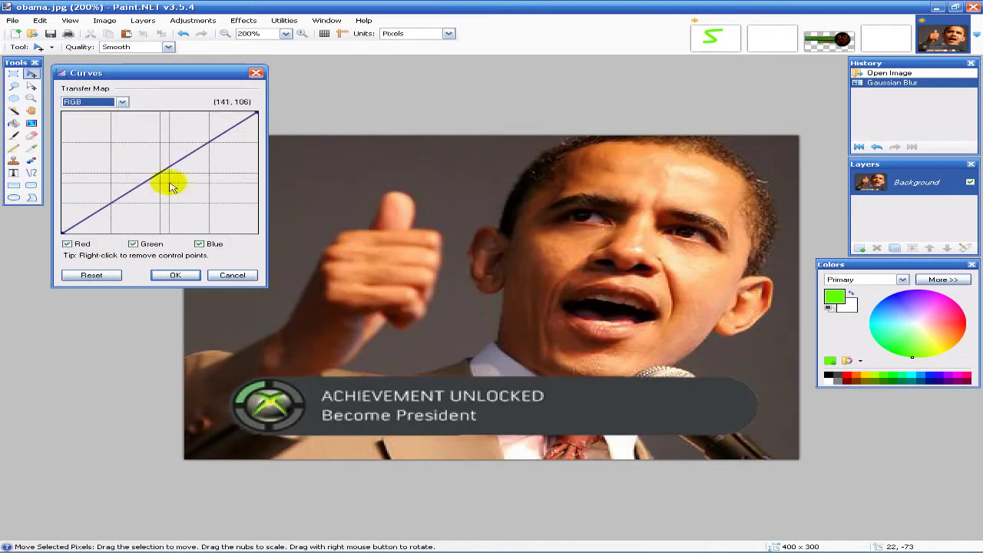
pyautogui.moveTo(159, 179); pyautogui.dragTo(239, 135)
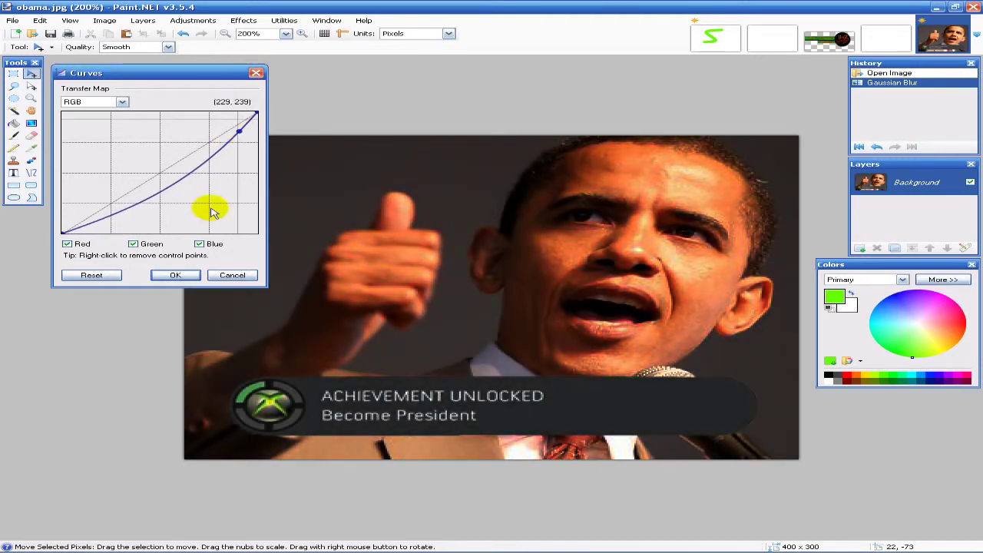
# Reshape only the Red channel, reset and close Curves unapplied, then open Brightness / Contrast
pyautogui.click(201, 244)
pyautogui.click(158, 246)
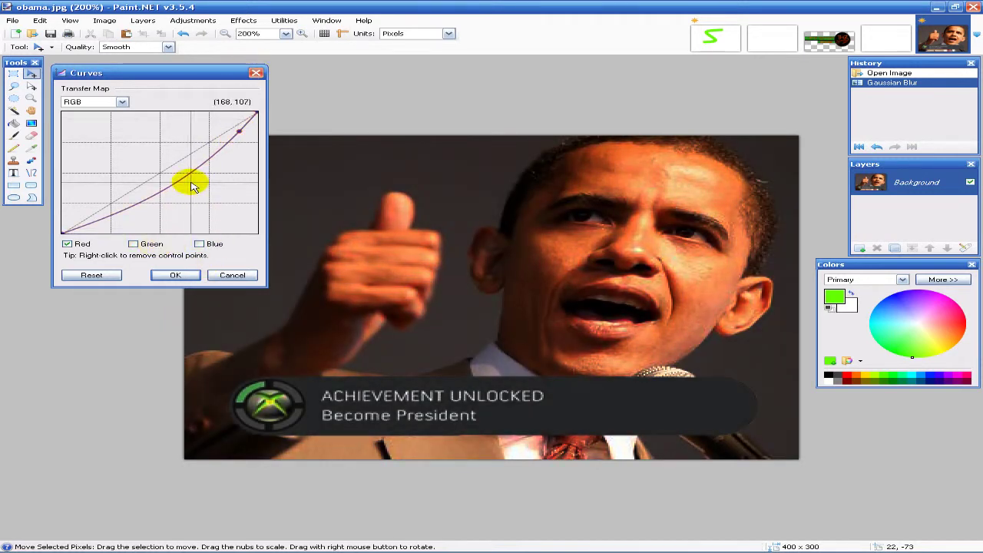
pyautogui.moveTo(191, 187); pyautogui.dragTo(100, 112)
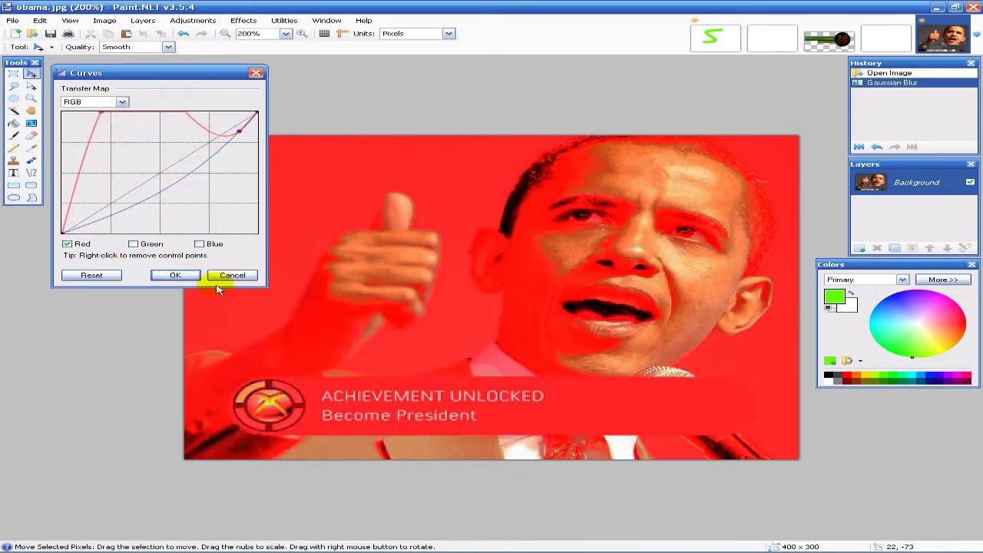
pyautogui.click(91, 275)
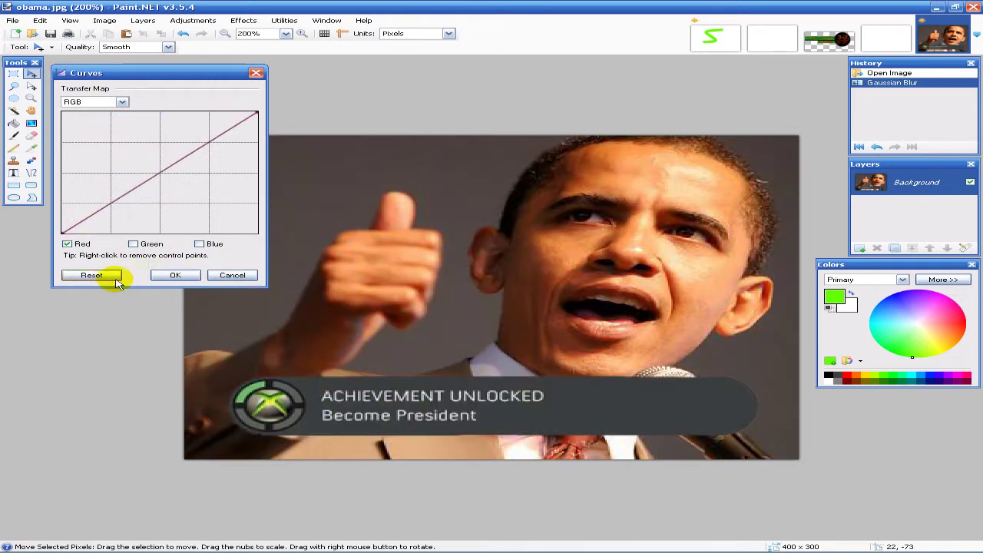
pyautogui.click(256, 72)
pyautogui.click(197, 24)
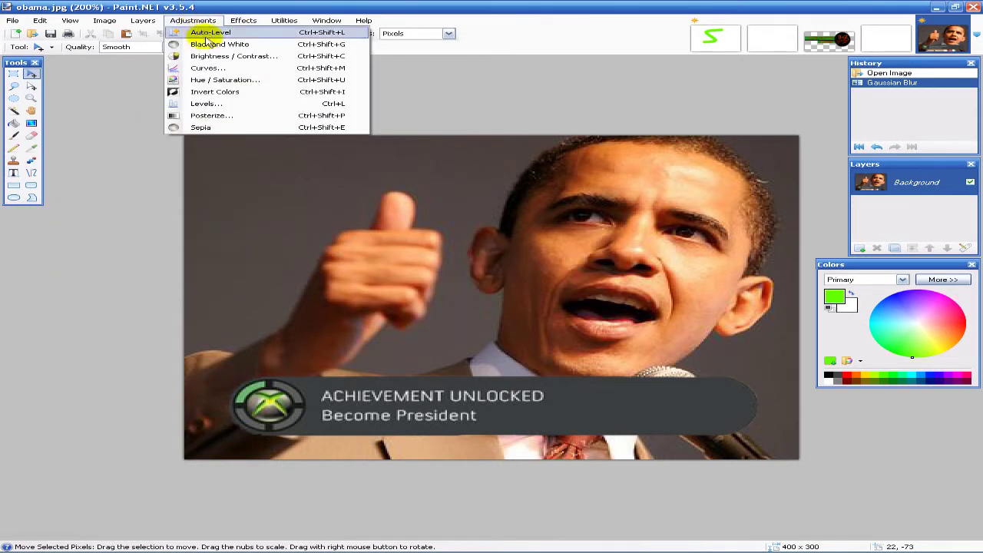
pyautogui.click(279, 62)
pyautogui.moveTo(454, 265); pyautogui.dragTo(367, 275)
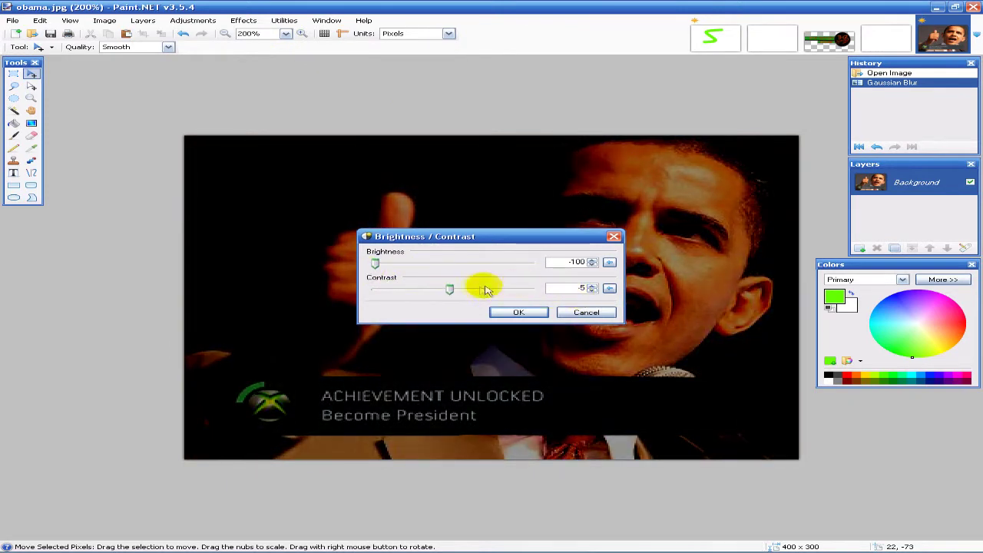
pyautogui.moveTo(450, 289); pyautogui.dragTo(531, 300)
pyautogui.moveTo(387, 270); pyautogui.dragTo(482, 262)
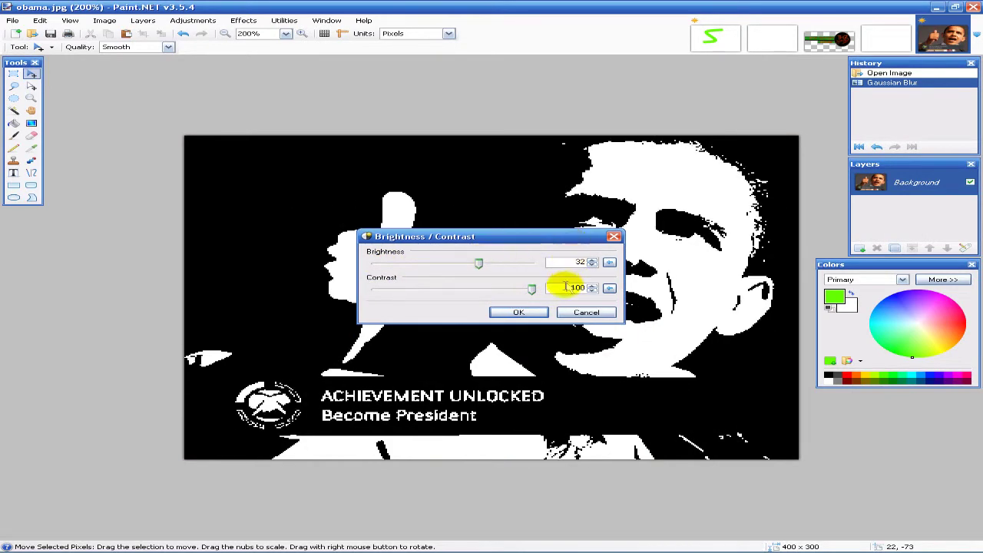
pyautogui.click(613, 238)
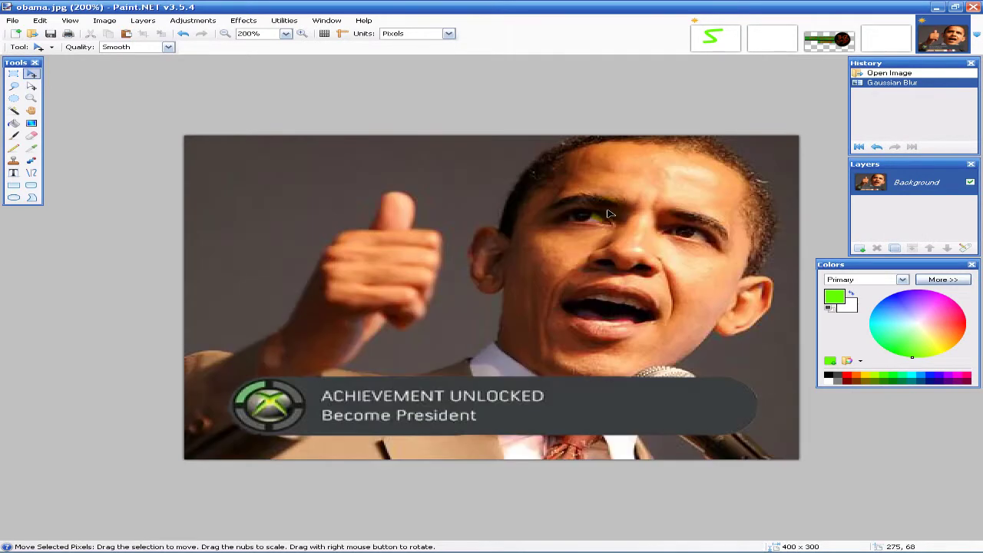
pyautogui.click(192, 21)
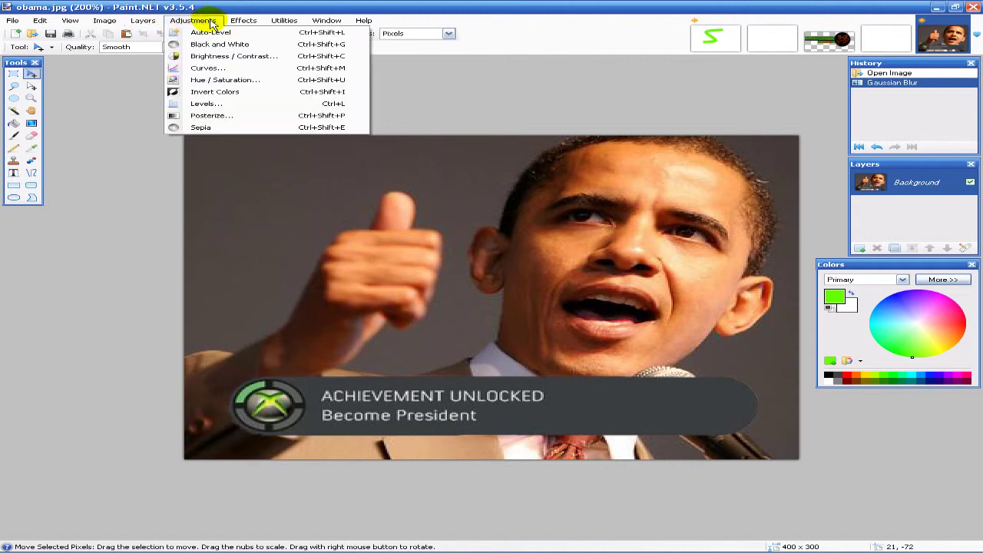
# Apply Posterize to the photo with linked Red, Green and Blue set to 2 levels
pyautogui.click(202, 116)
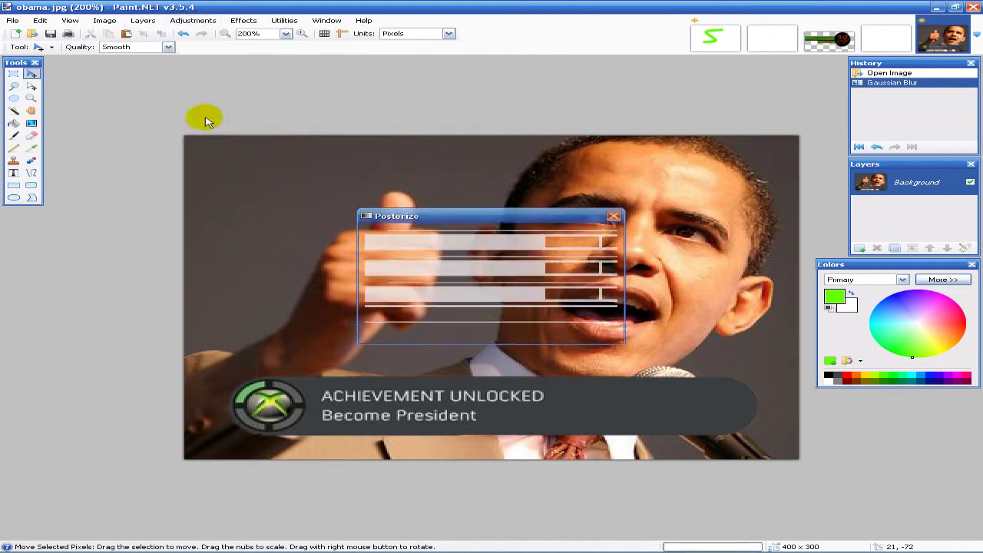
pyautogui.moveTo(417, 251); pyautogui.dragTo(378, 242)
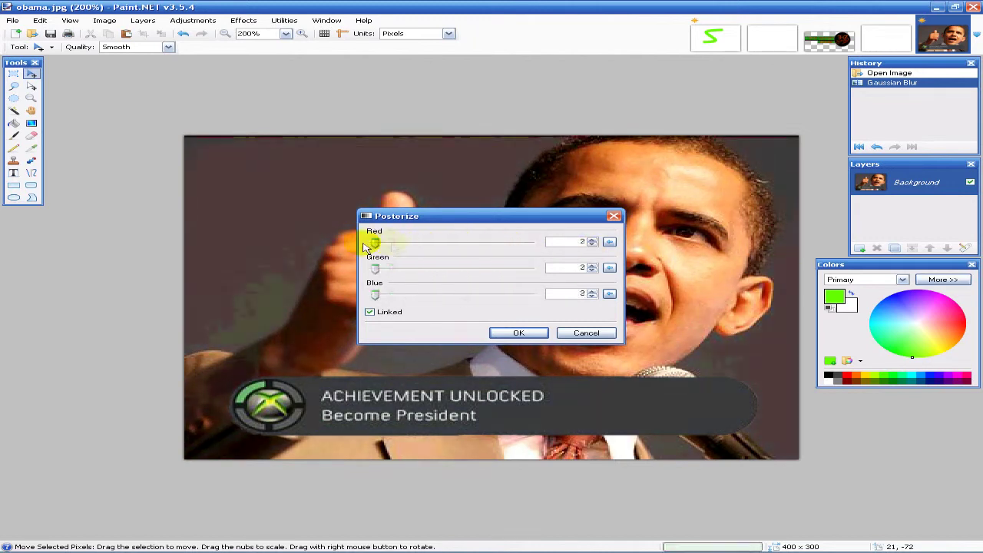